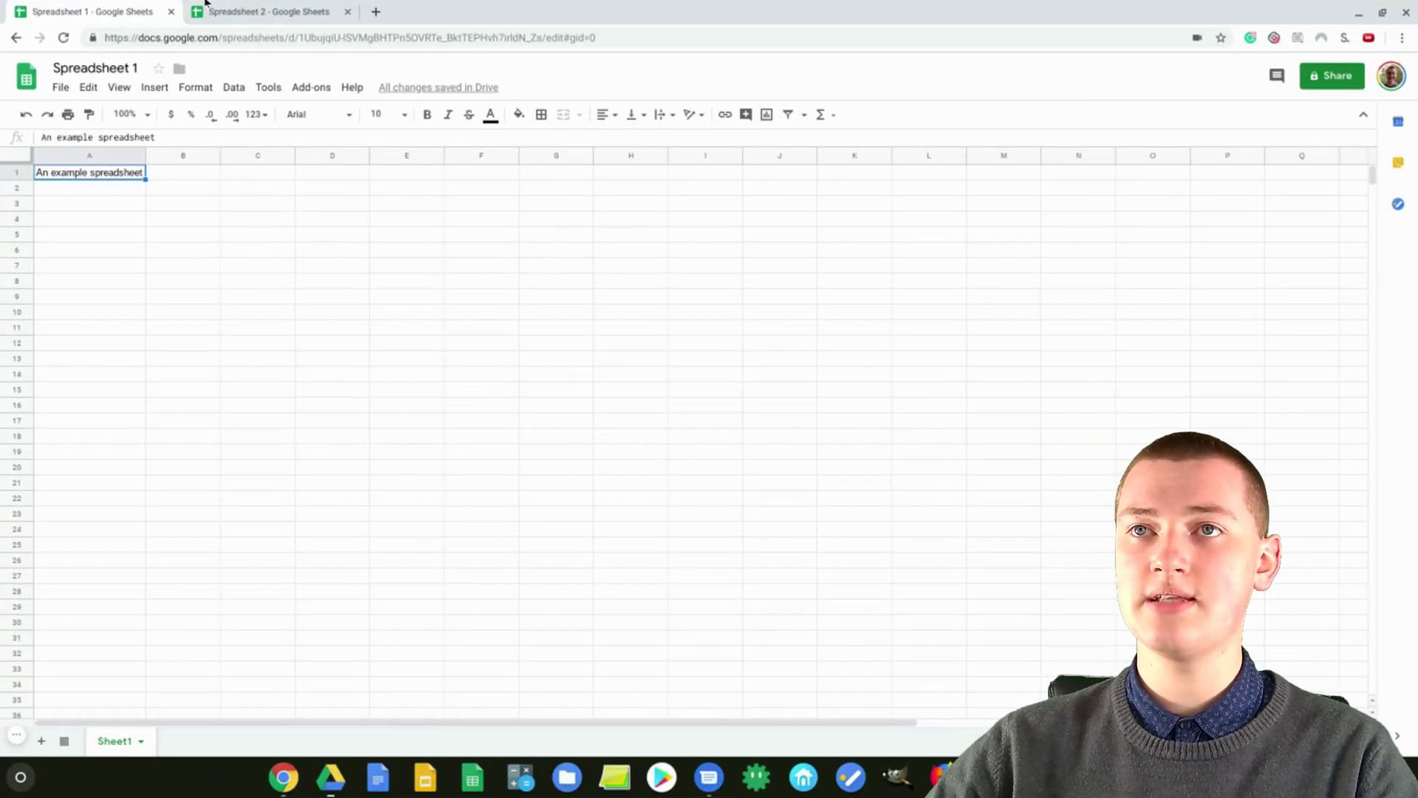
# Compare Spreadsheet 2's source data with Spreadsheet 1, ending back on Spreadsheet 1
pyautogui.click(857, 11)
pyautogui.click(75, 9)
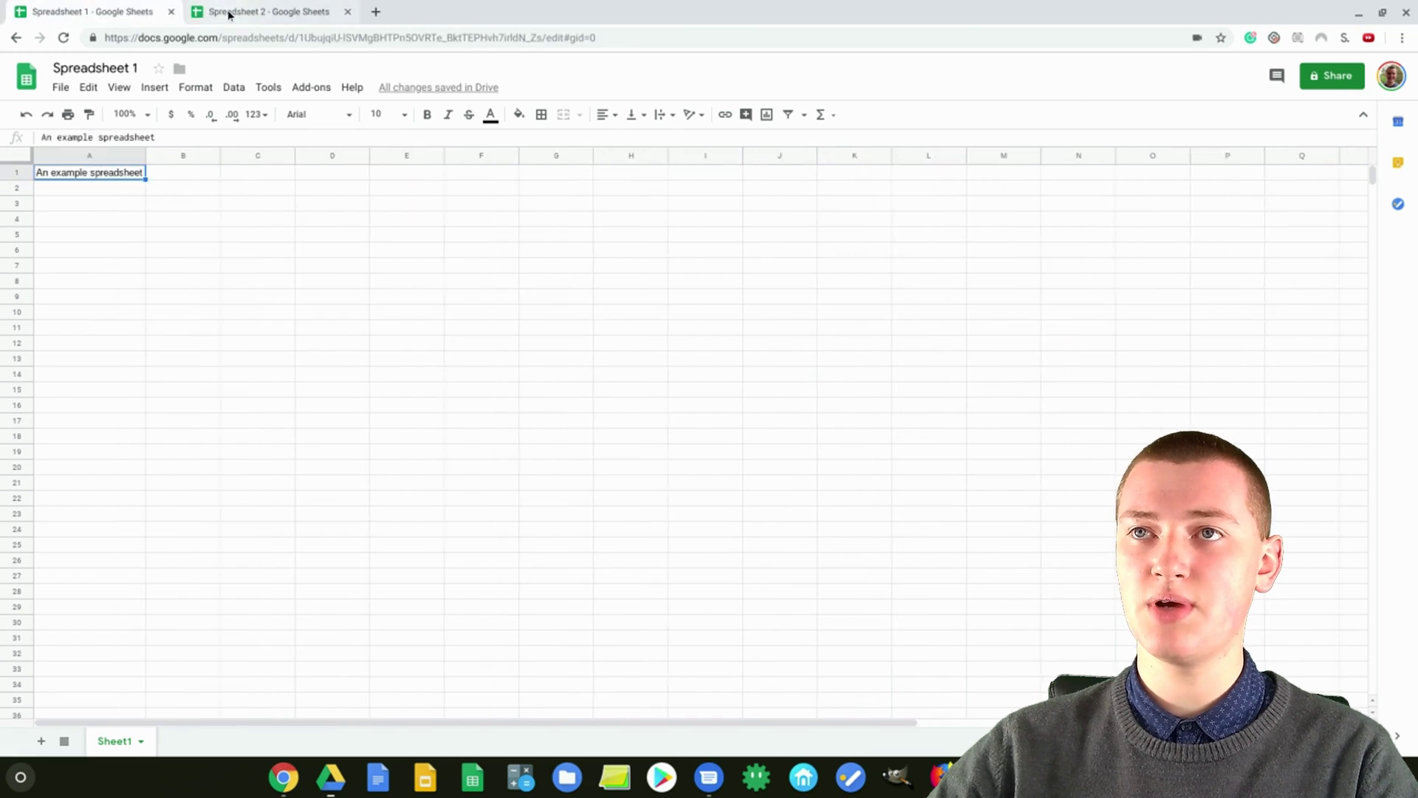
pyautogui.click(226, 12)
pyautogui.click(84, 9)
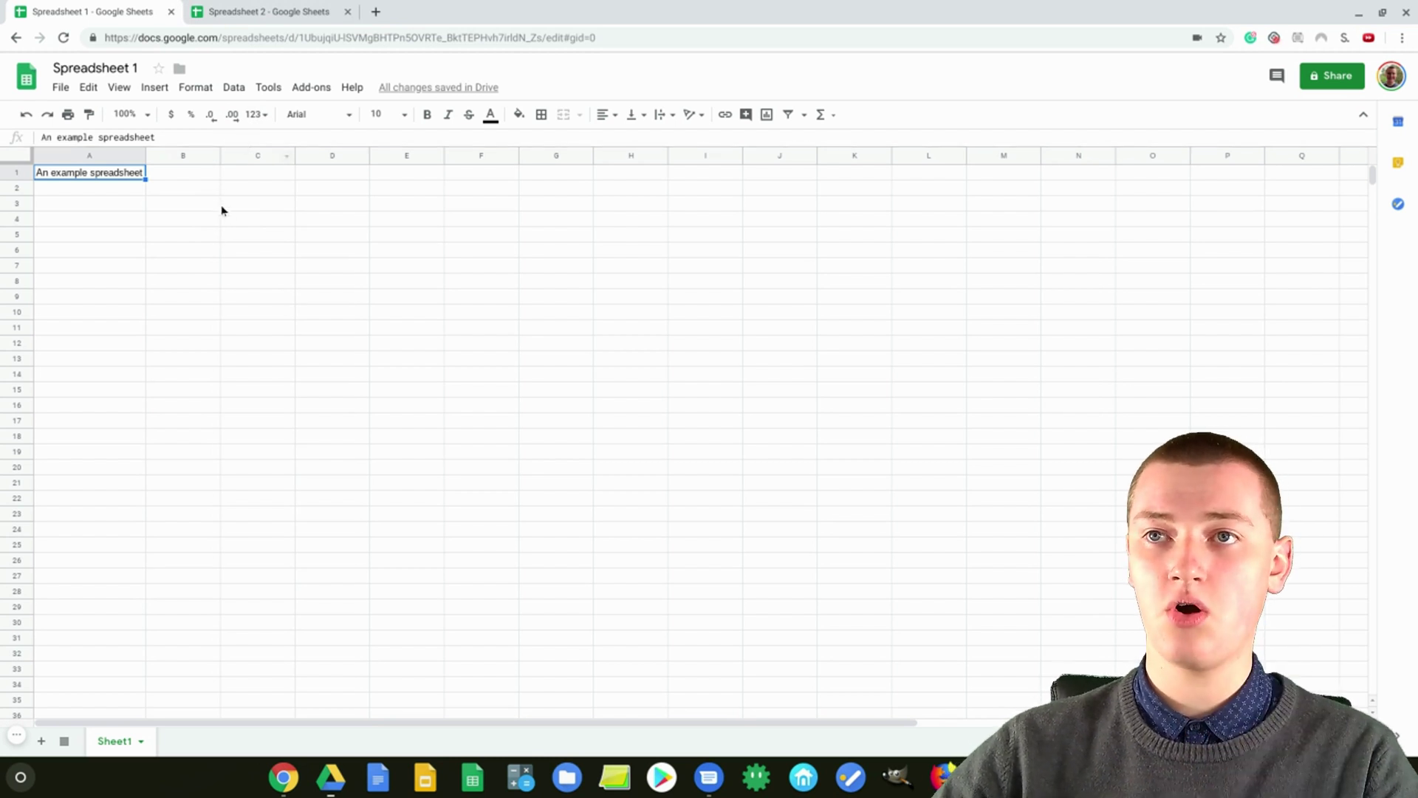
# Begin =importrange(" in cell B4 and bring up Spreadsheet 2 for its address
pyautogui.click(174, 224)
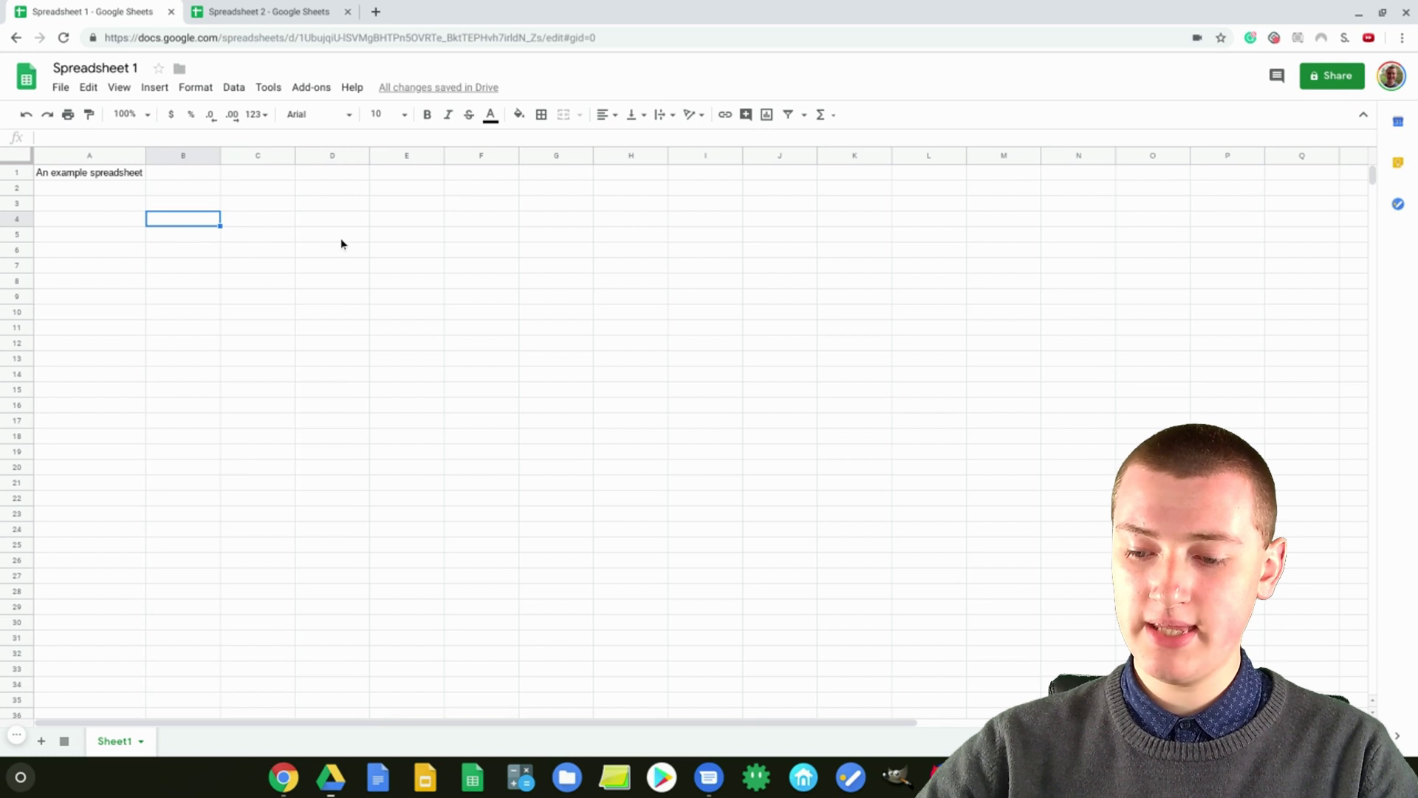
pyautogui.write('=')
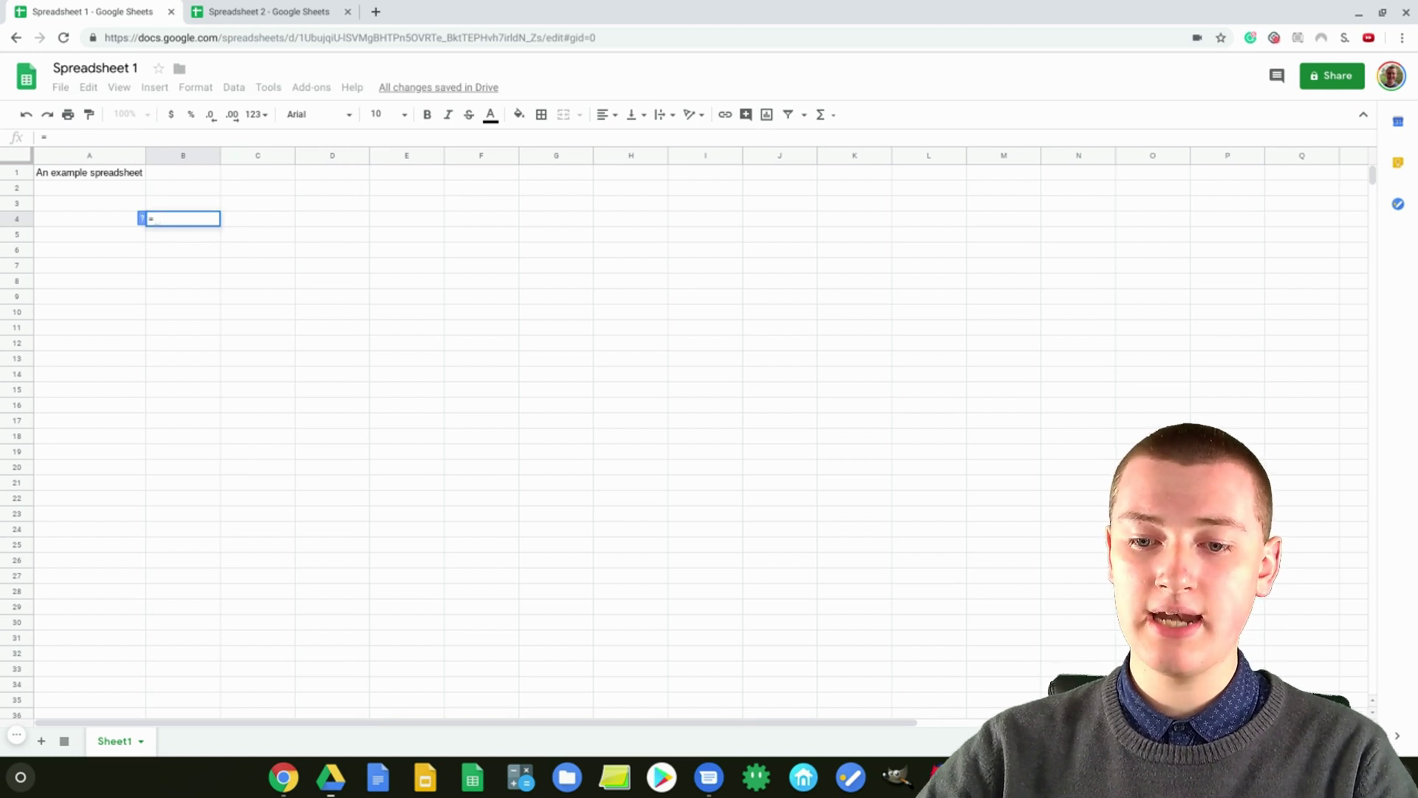
pyautogui.write('importrange')
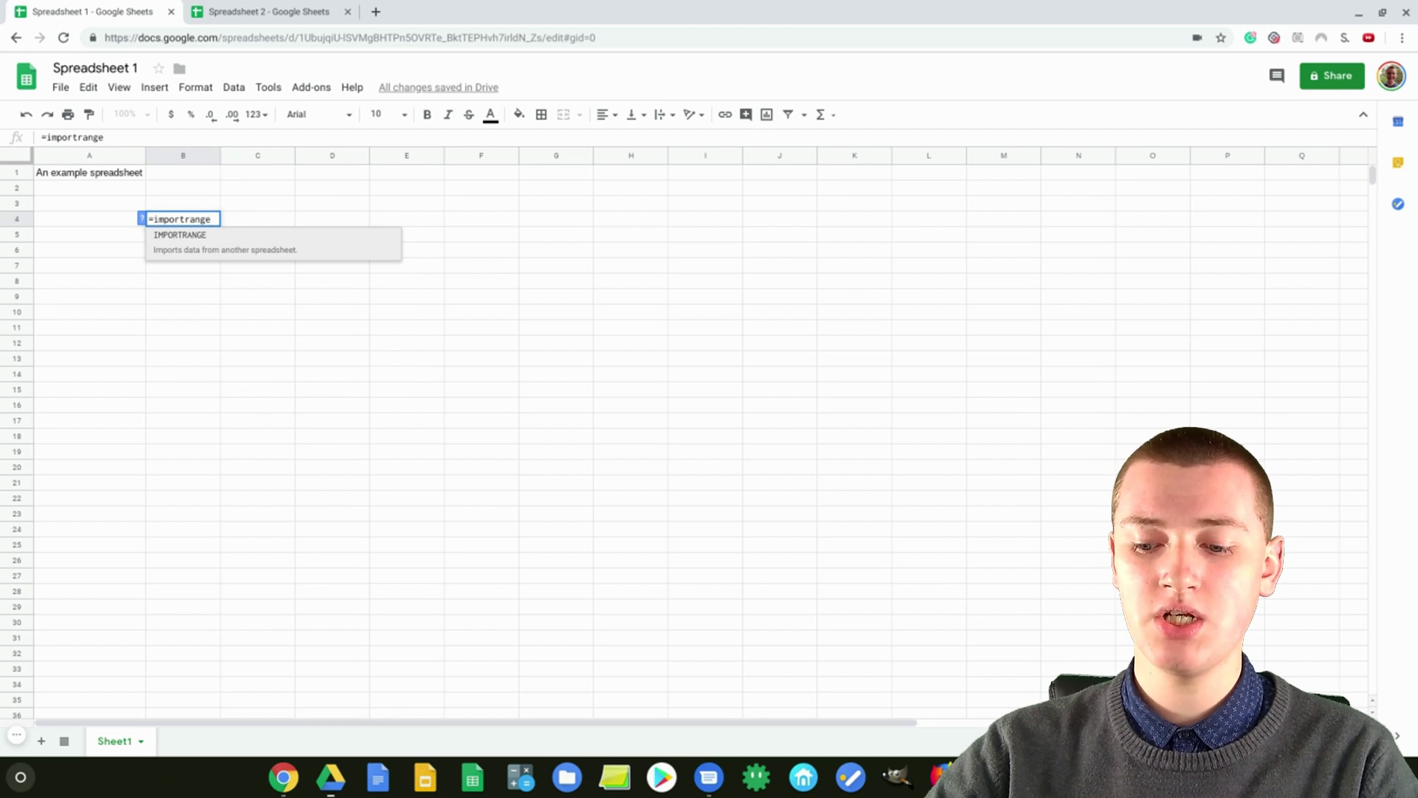
pyautogui.write('(')
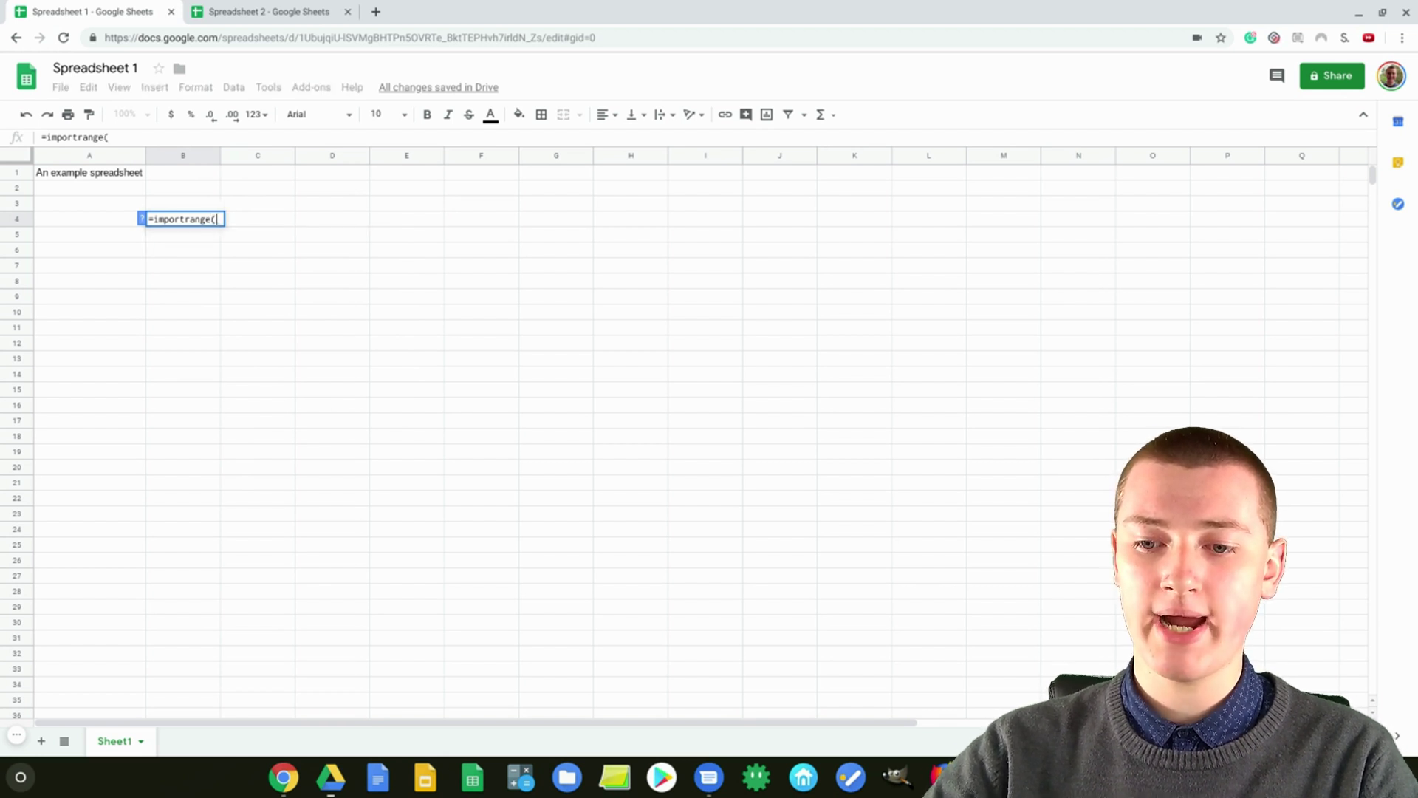
pyautogui.write('"')
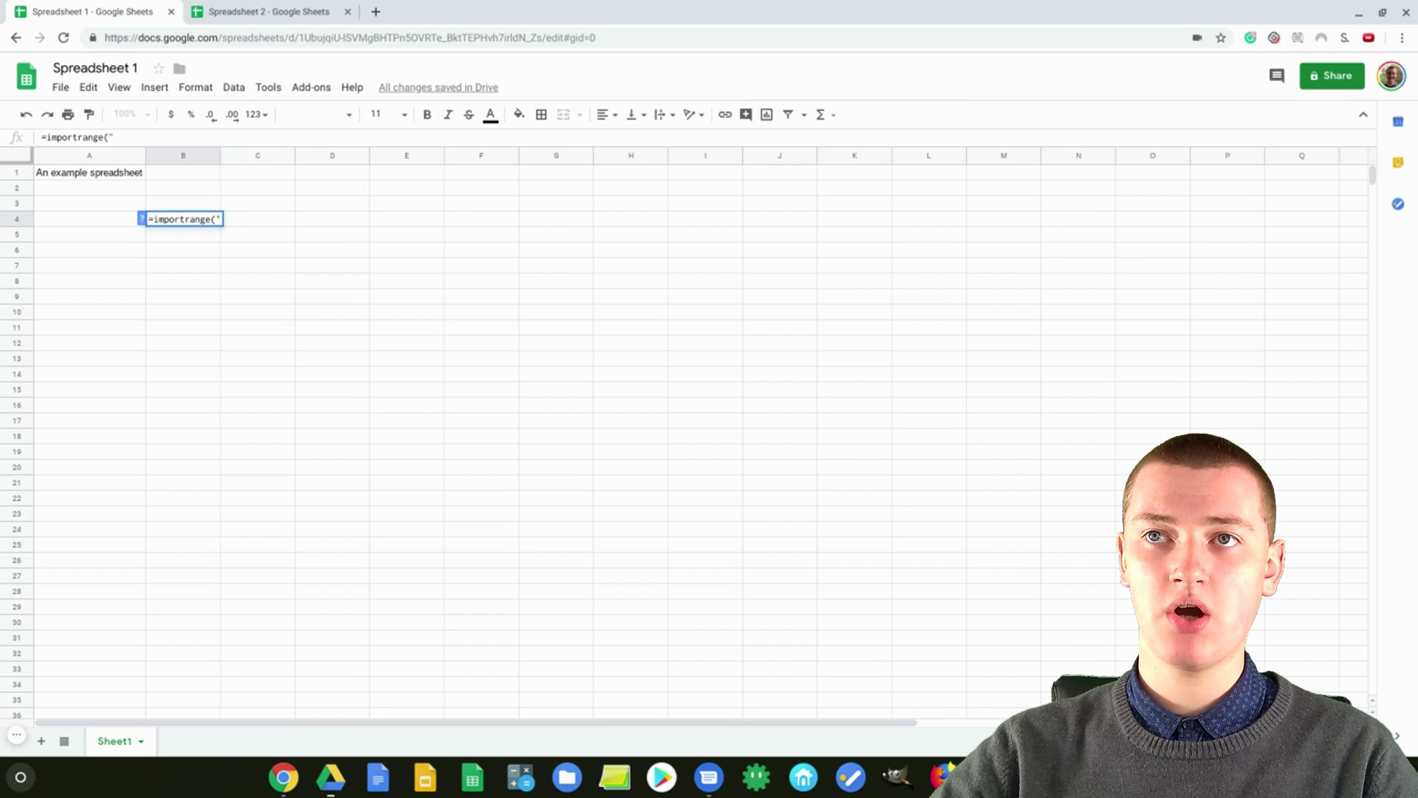
pyautogui.click(255, 11)
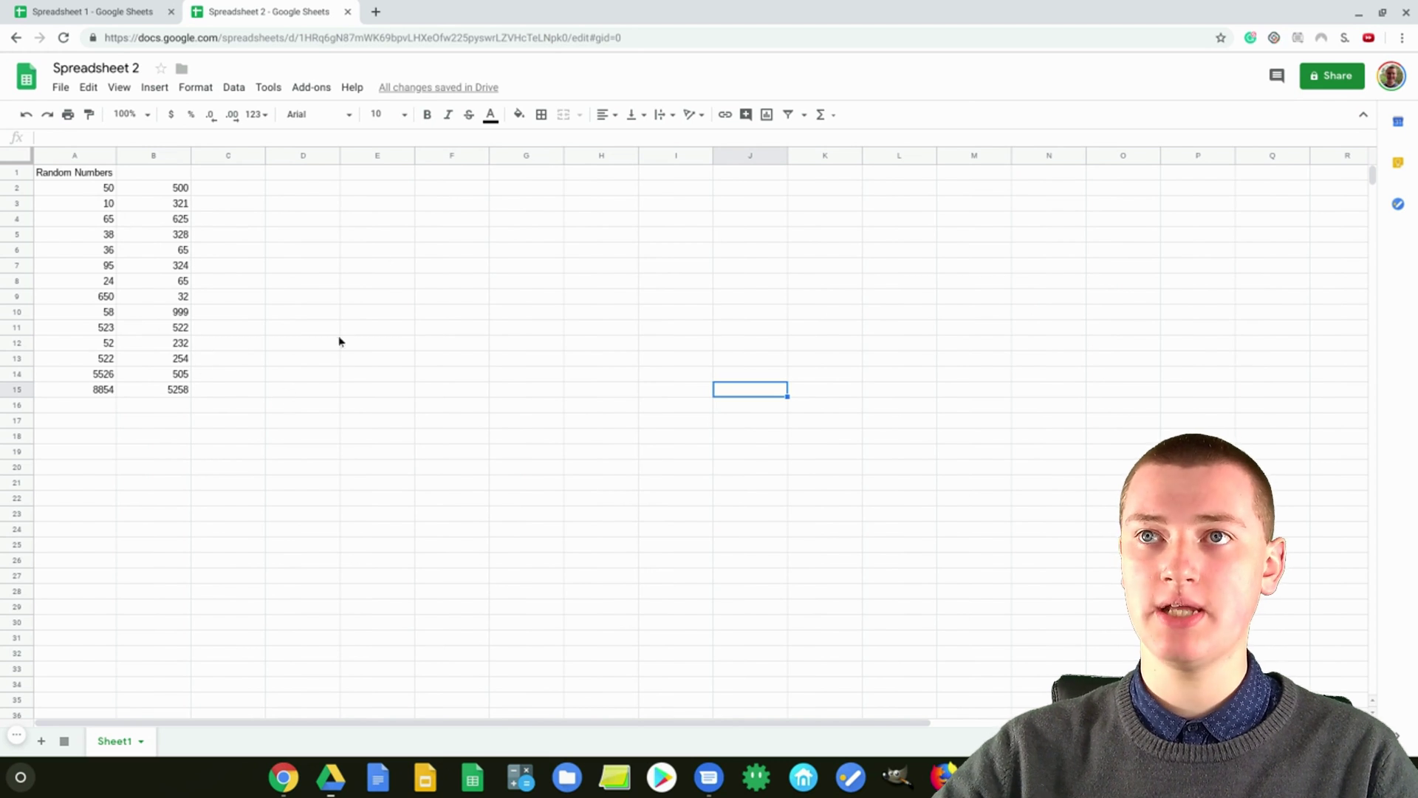
# Copy Spreadsheet 2's web address from the address bar
pyautogui.click(378, 37)
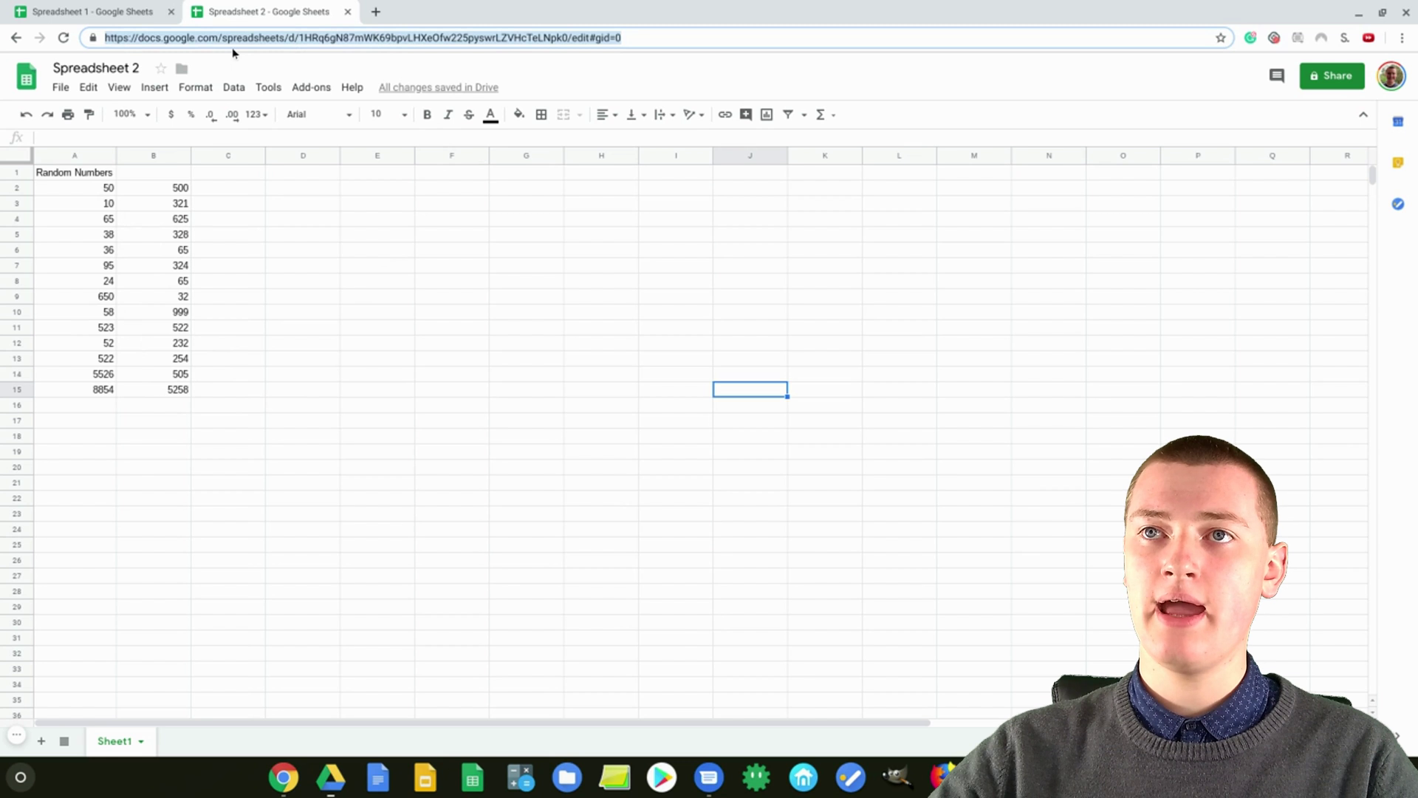
pyautogui.rightClick(386, 38)
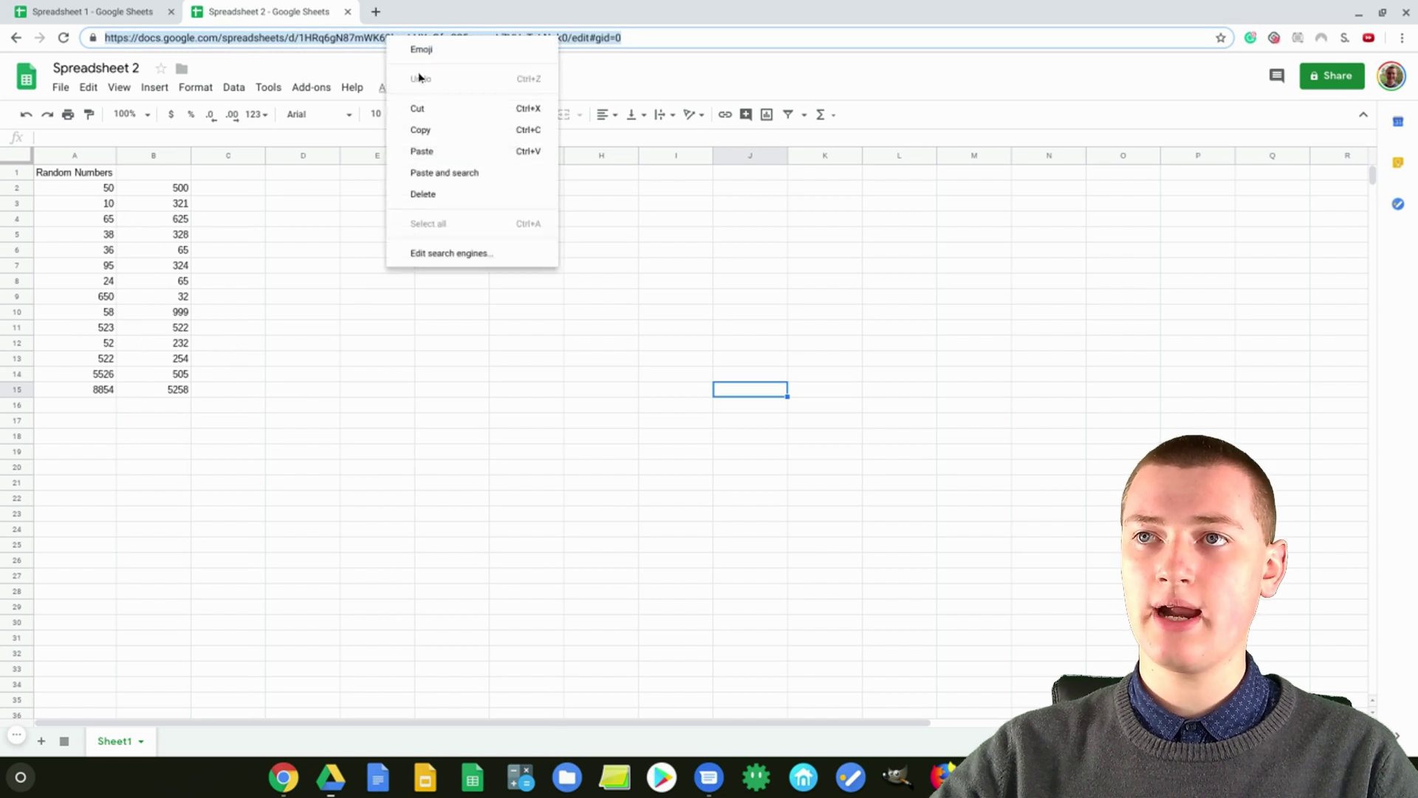
pyautogui.click(435, 130)
# Paste the copied URL into the B4 formula in Spreadsheet 1
pyautogui.click(435, 69)
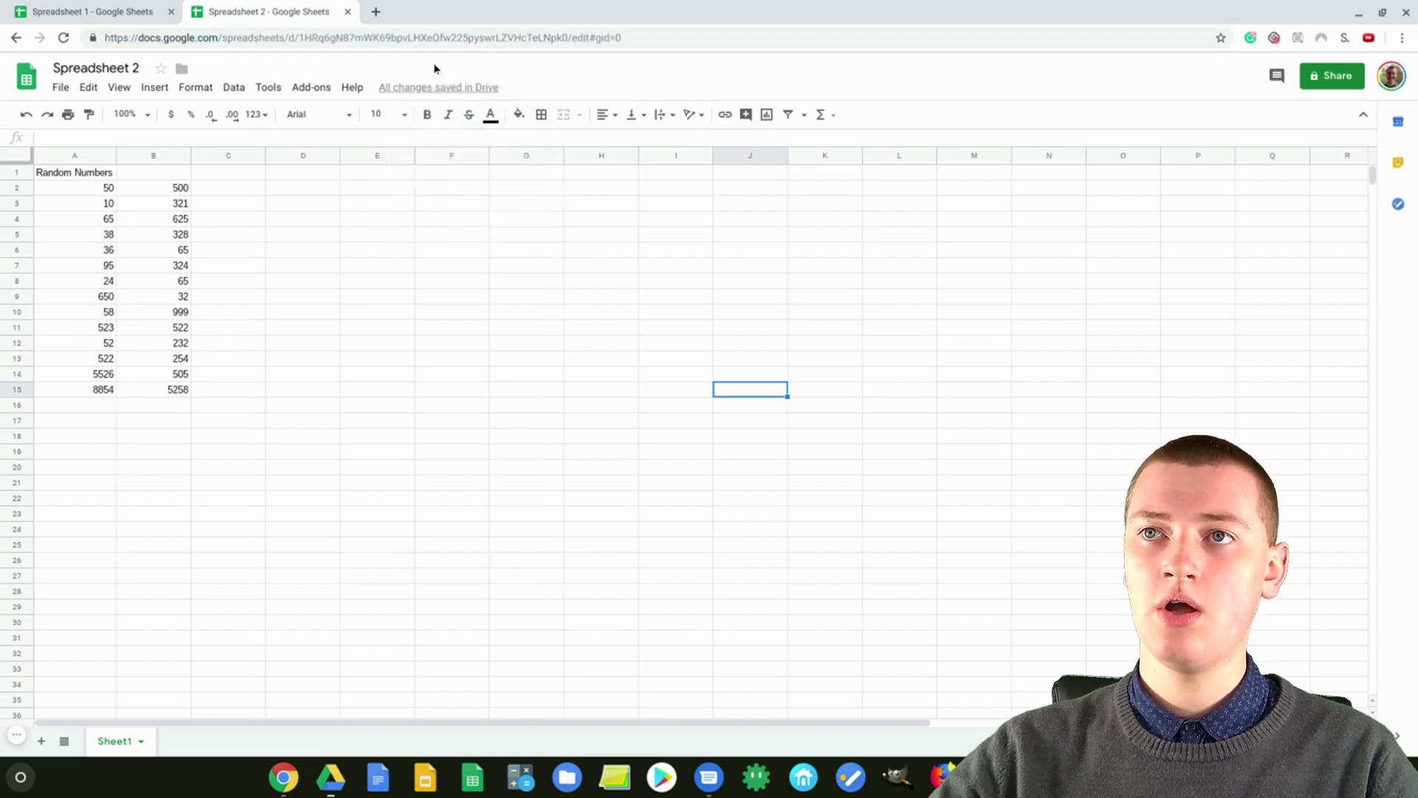
pyautogui.click(89, 4)
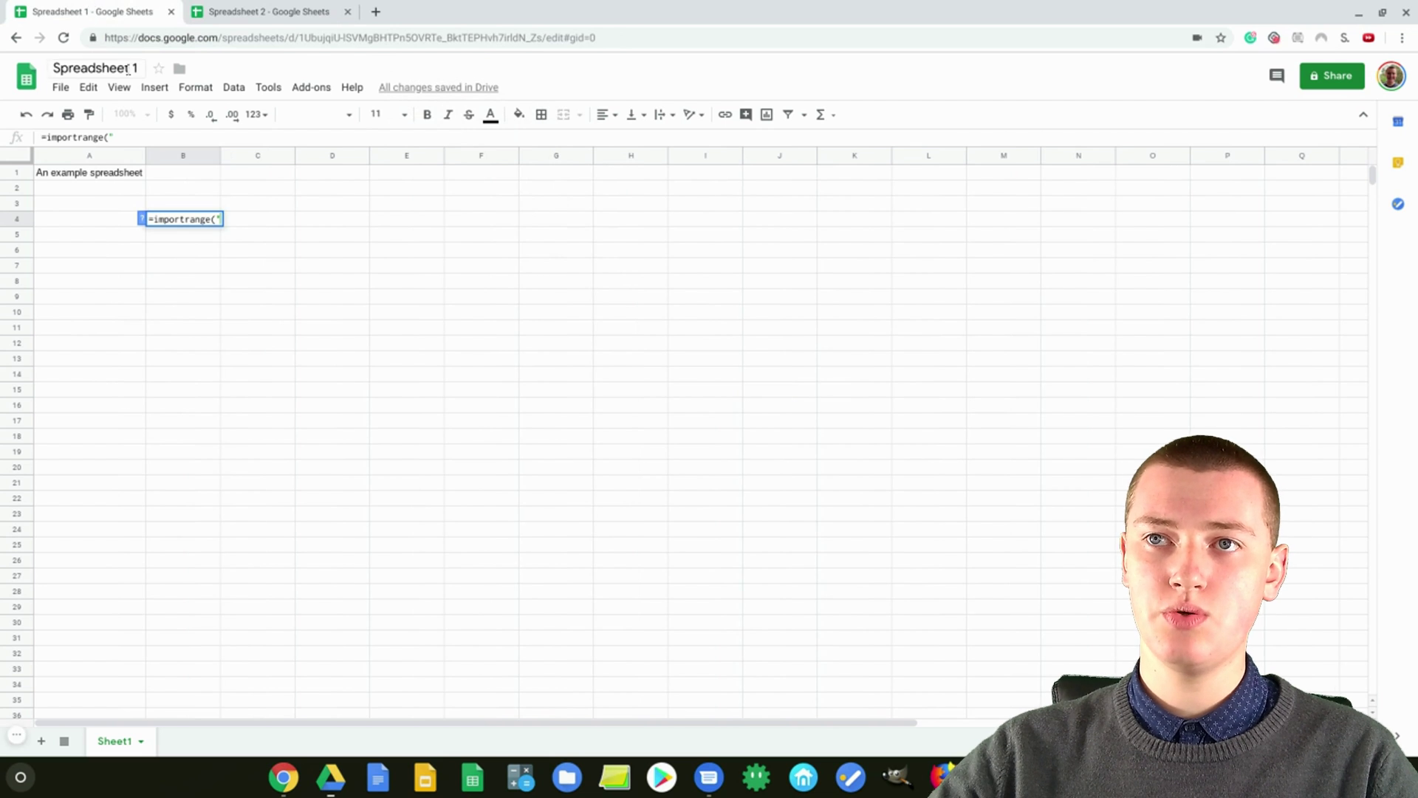
pyautogui.click(134, 136)
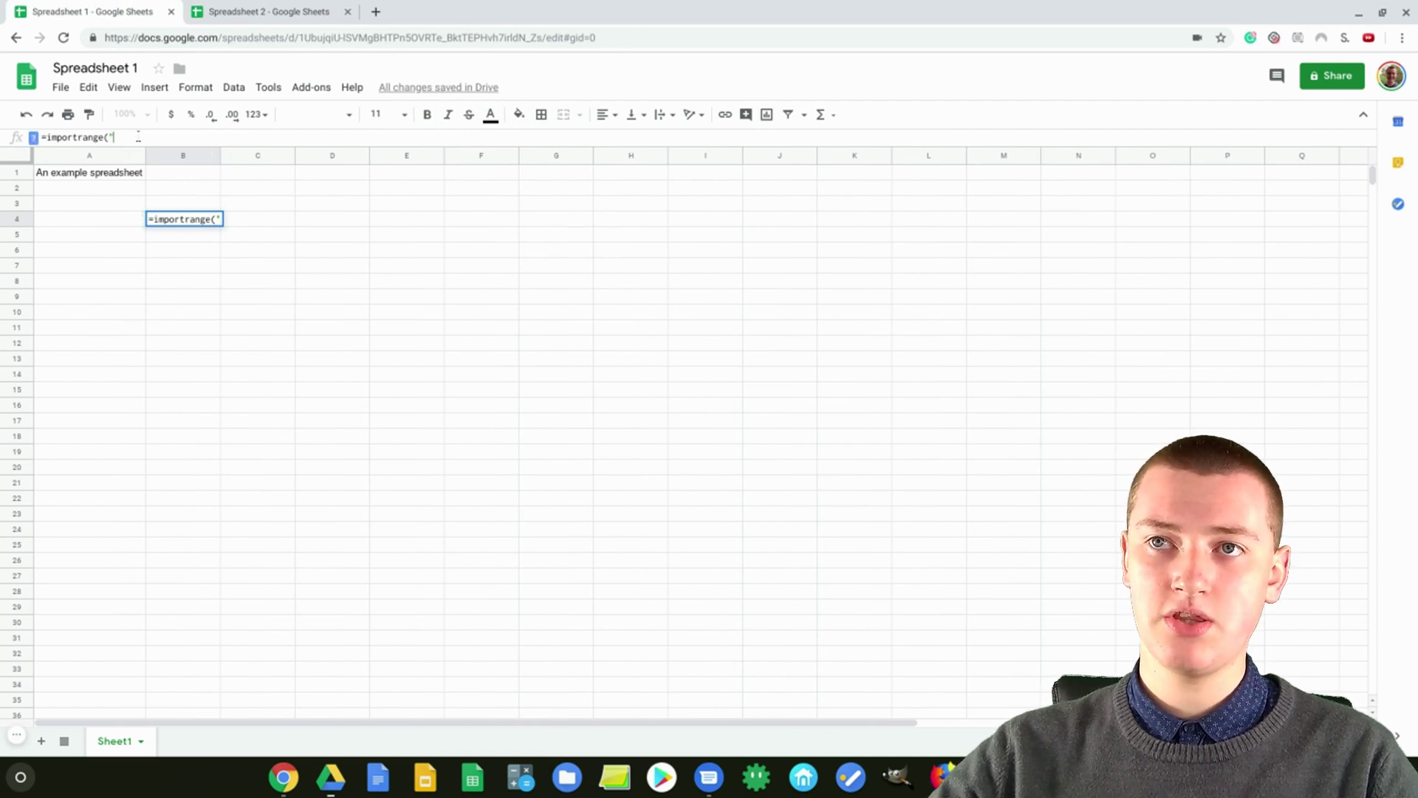
pyautogui.rightClick(139, 138)
pyautogui.click(173, 273)
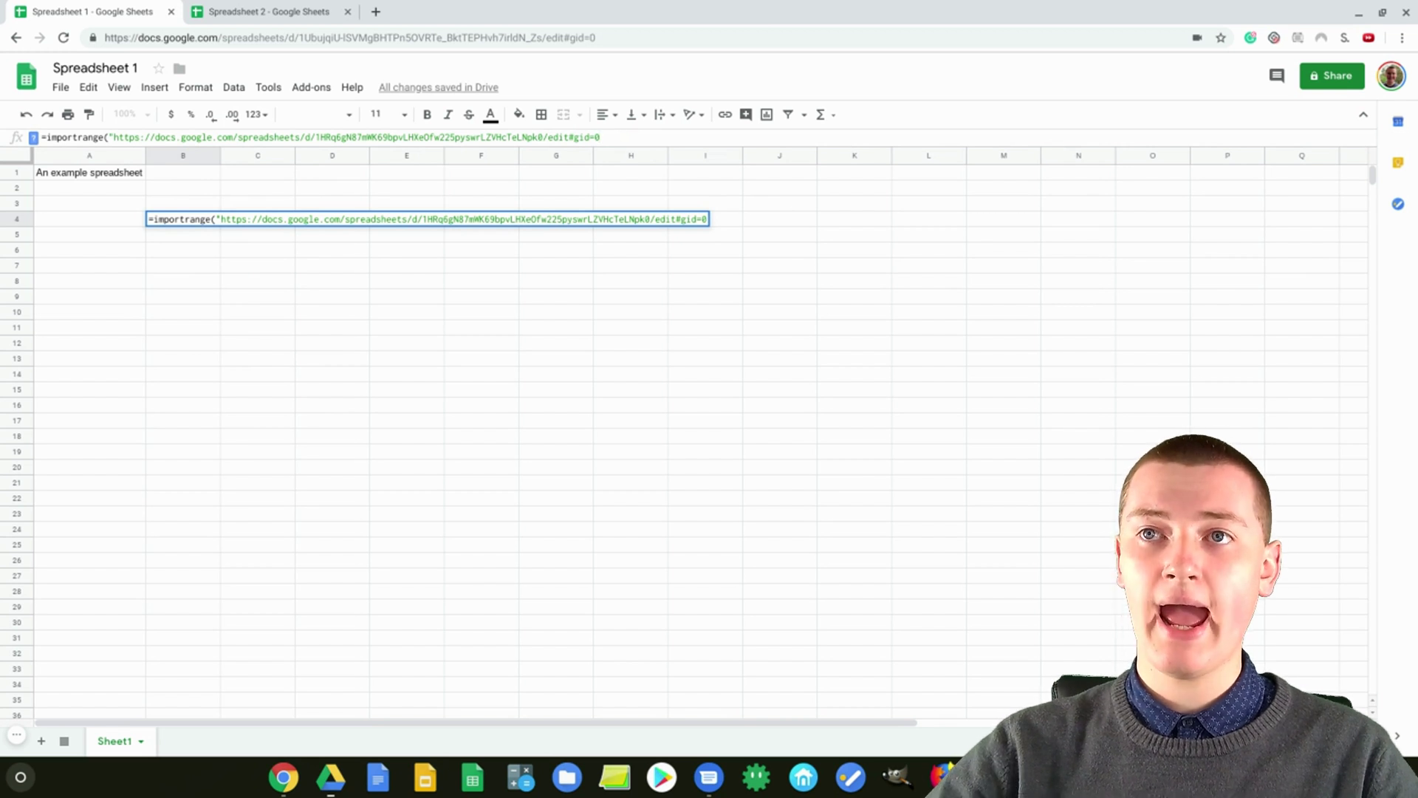
# Close the URL argument, confirm the source sheet name, and add Sheet1! as the range start
pyautogui.write('"')
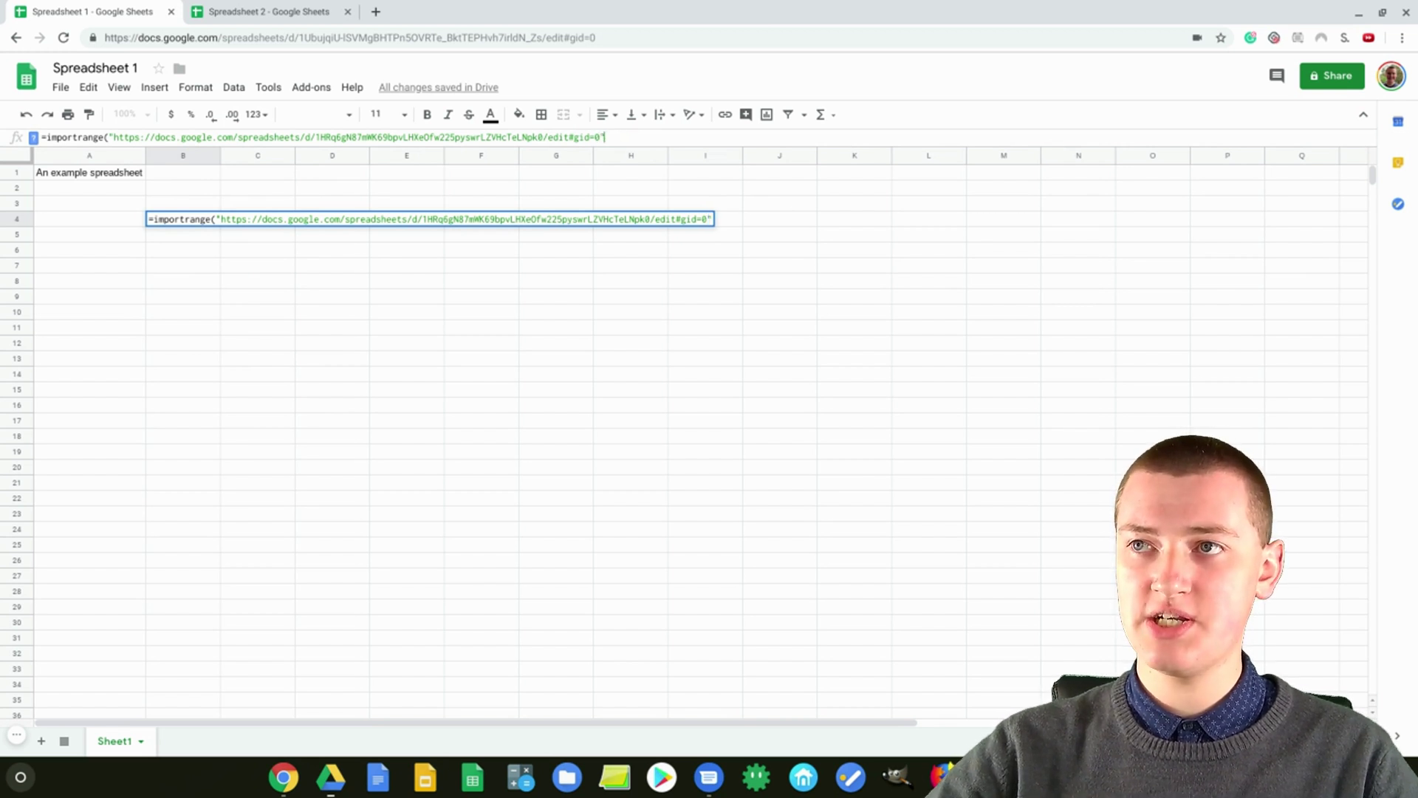
pyautogui.write(',')
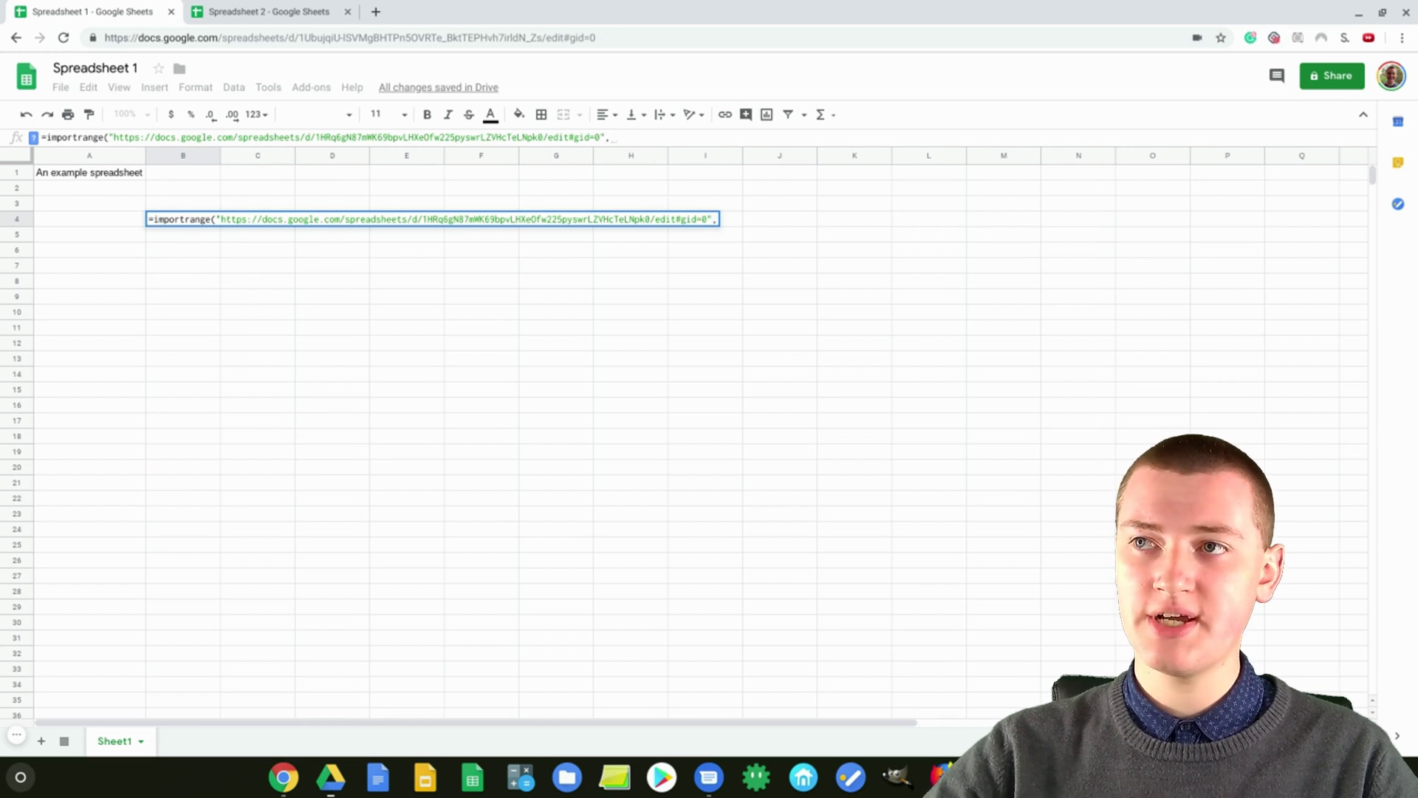
pyautogui.write('"')
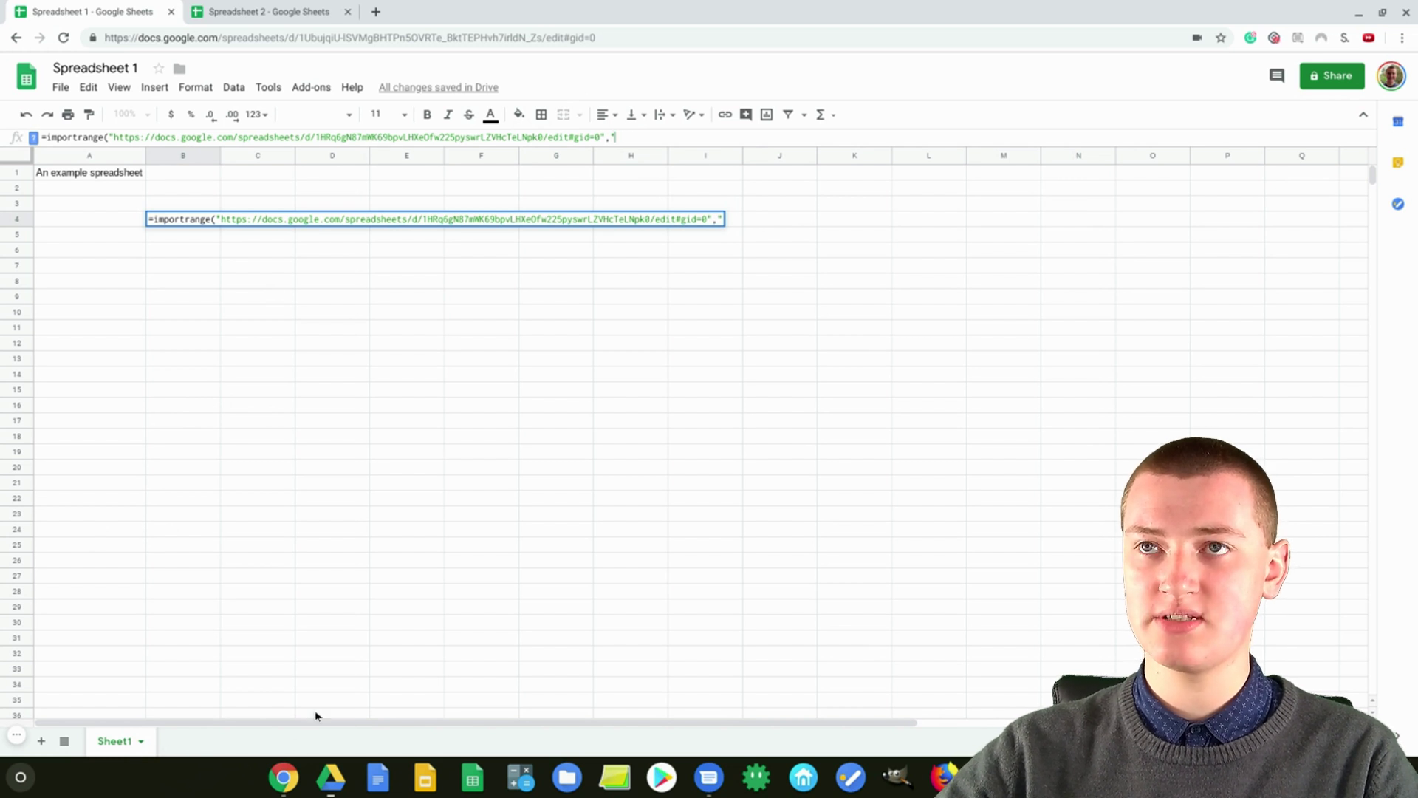
pyautogui.click(229, 4)
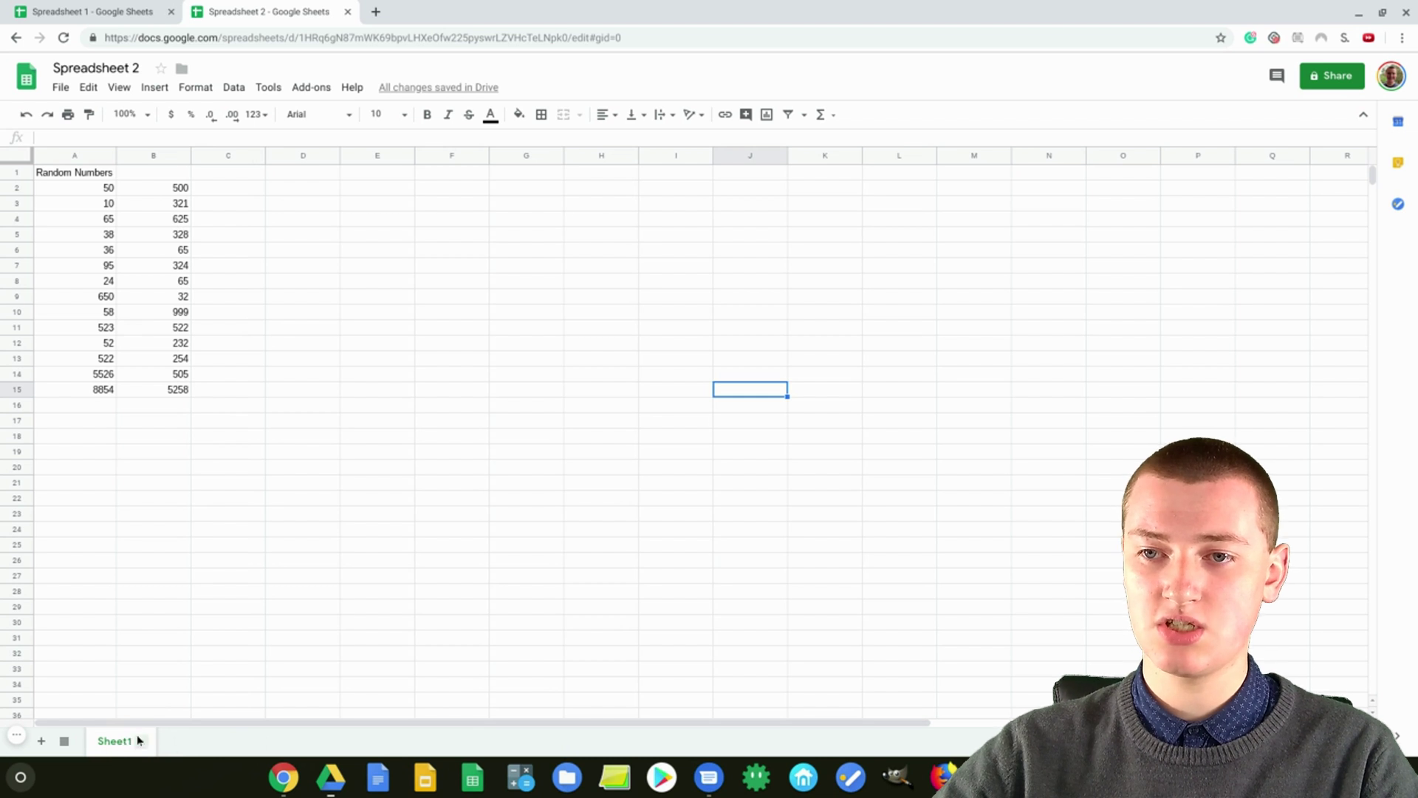
pyautogui.click(93, 11)
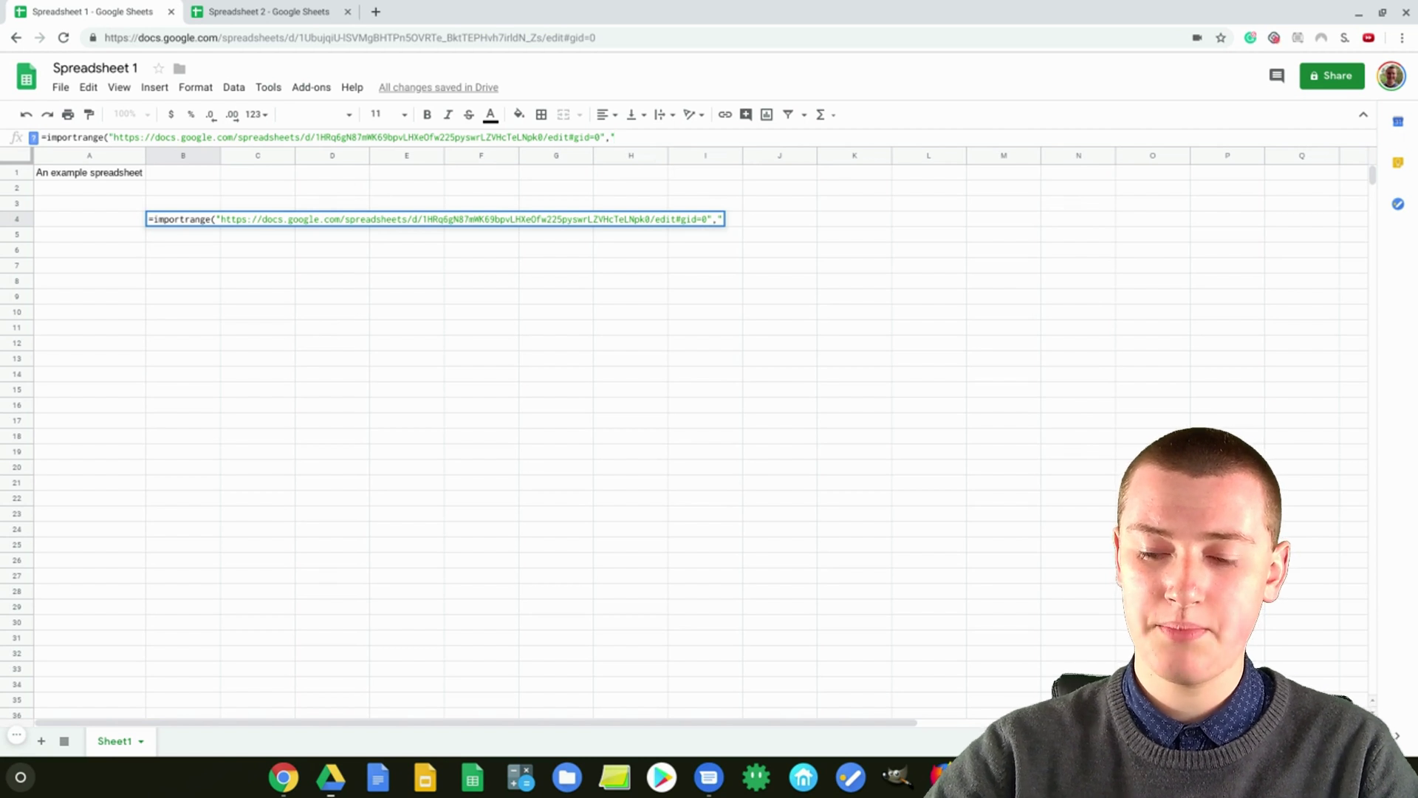
pyautogui.write('Sheet1')
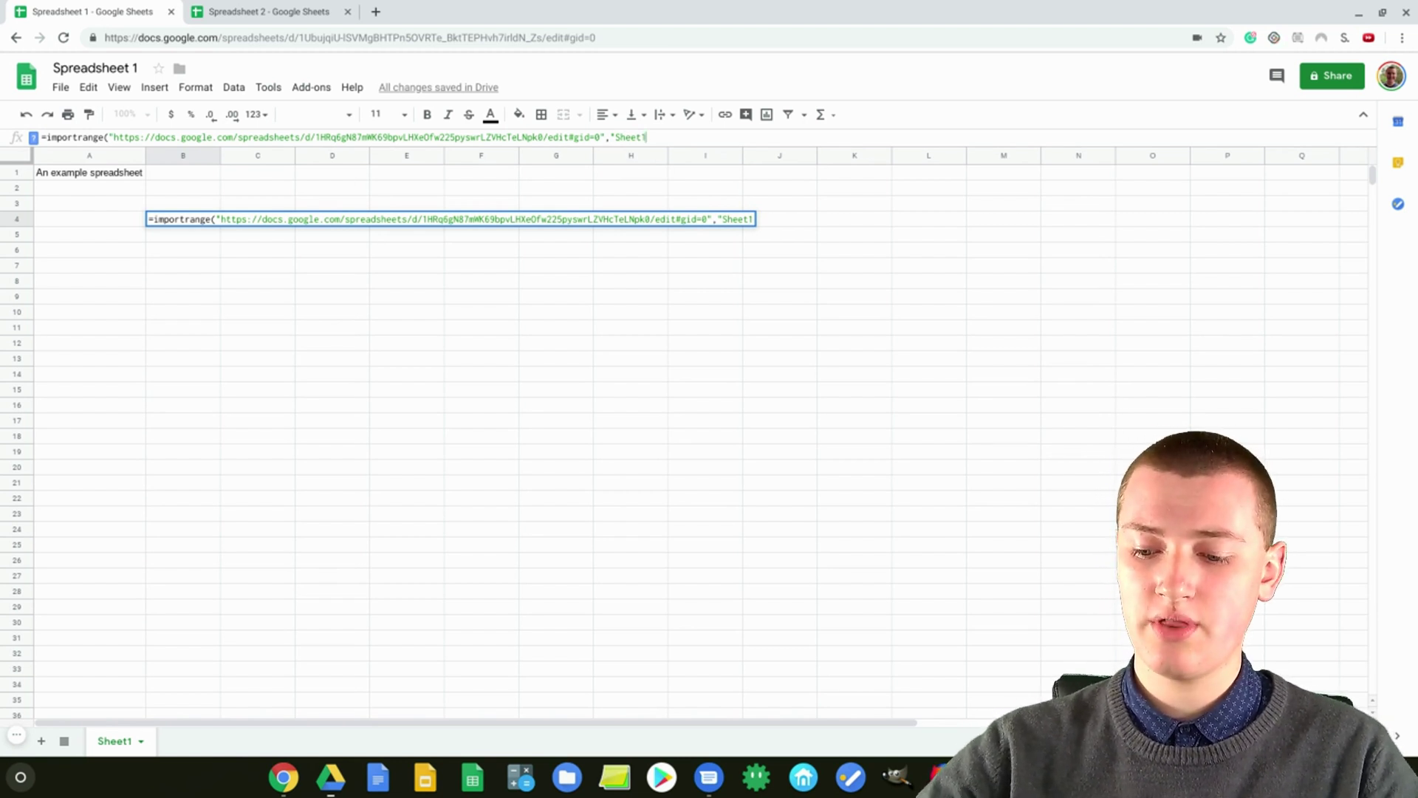
pyautogui.write('!')
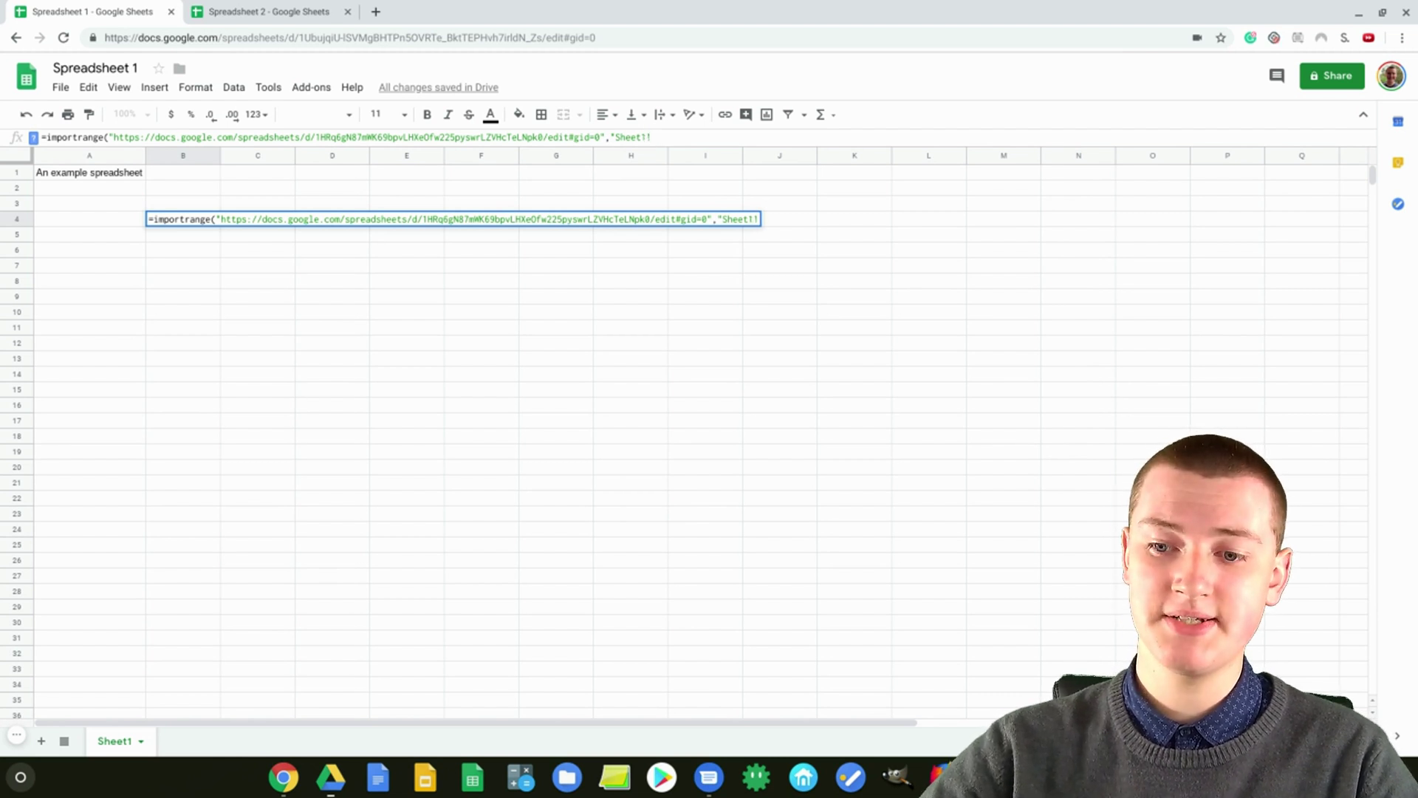
pyautogui.click(307, 6)
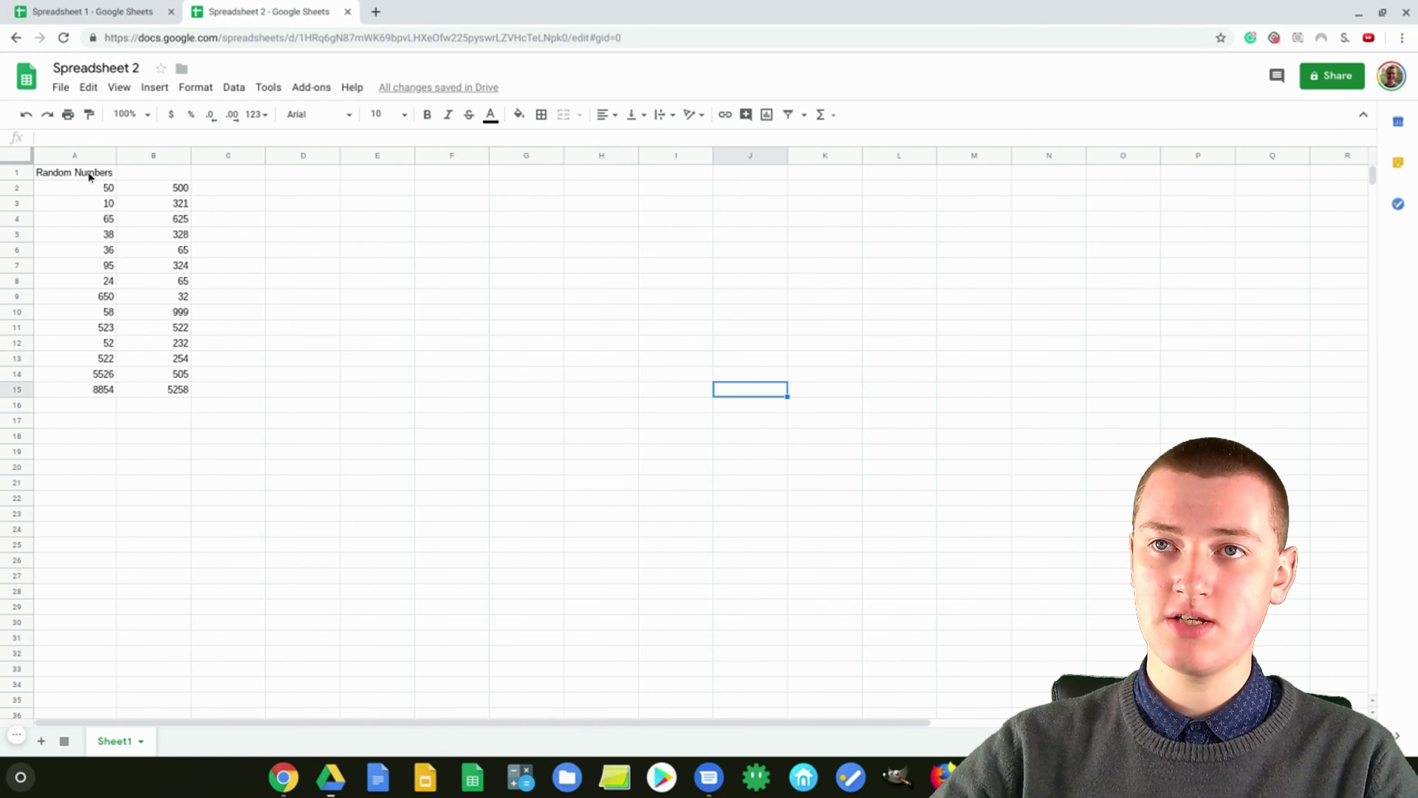
# Verify in Spreadsheet 2 that the Random Numbers data spans A1 to B15
pyautogui.moveTo(88, 176); pyautogui.dragTo(184, 392)
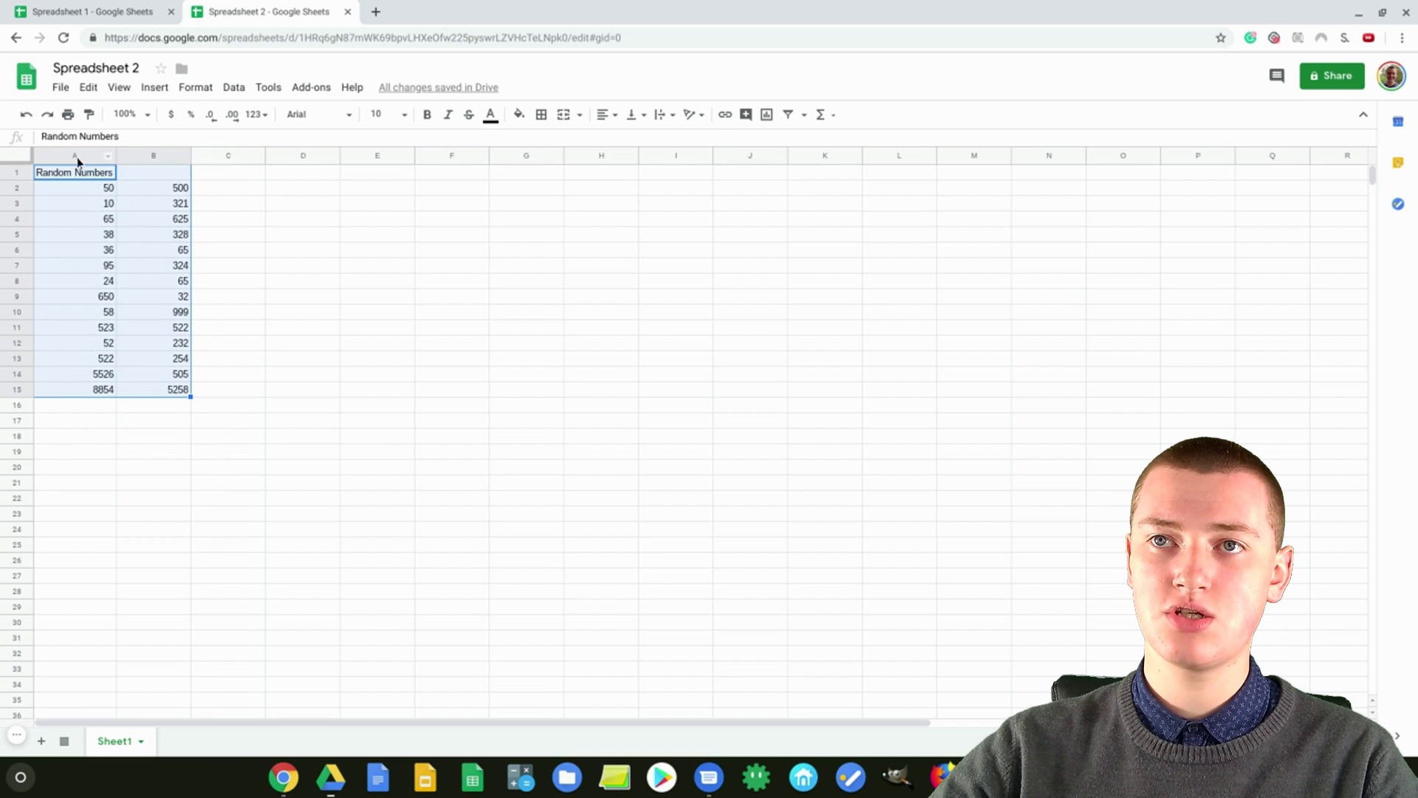
pyautogui.click(235, 220)
pyautogui.click(70, 175)
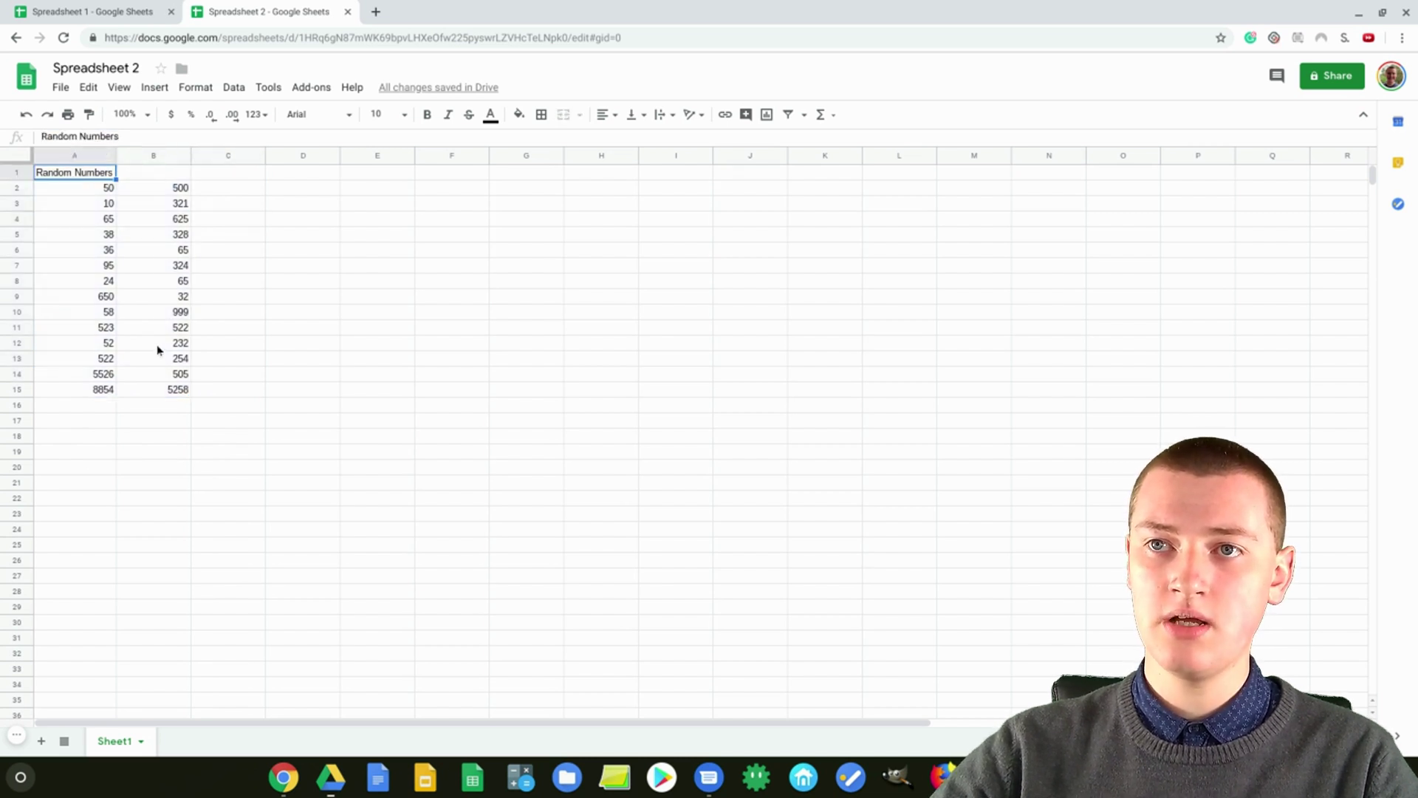
pyautogui.click(173, 390)
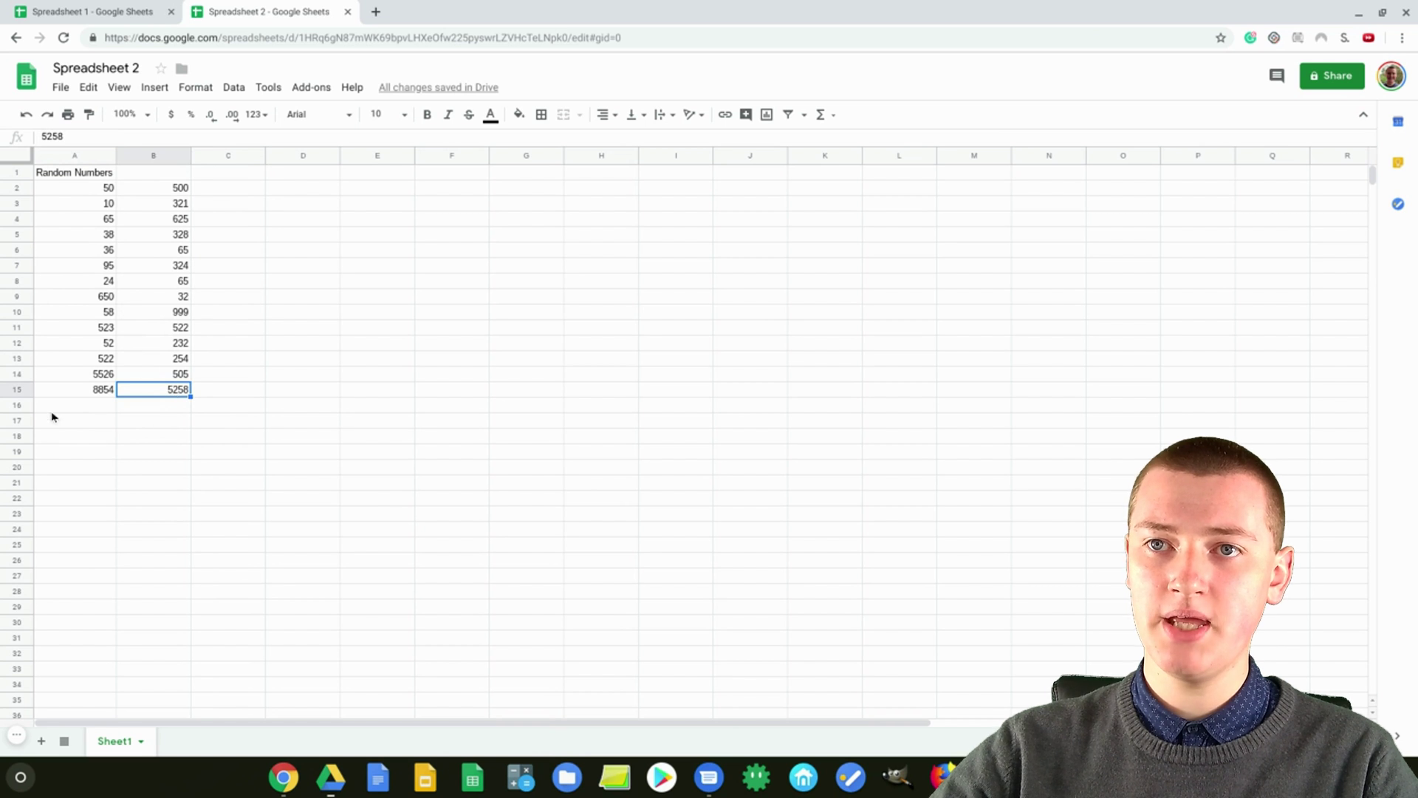
# Finish the B4 formula with A1:B15" and enter it
pyautogui.click(93, 11)
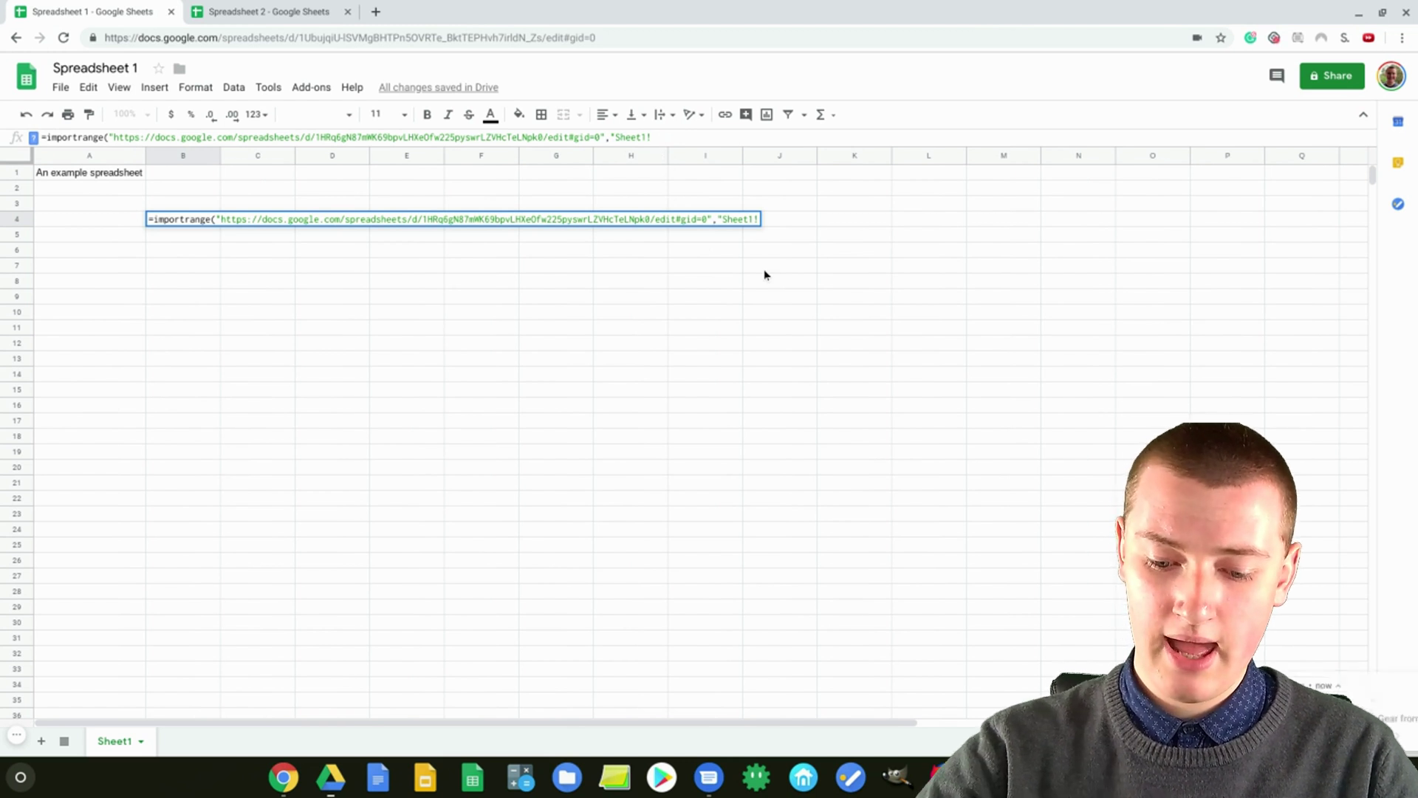
pyautogui.write('A1')
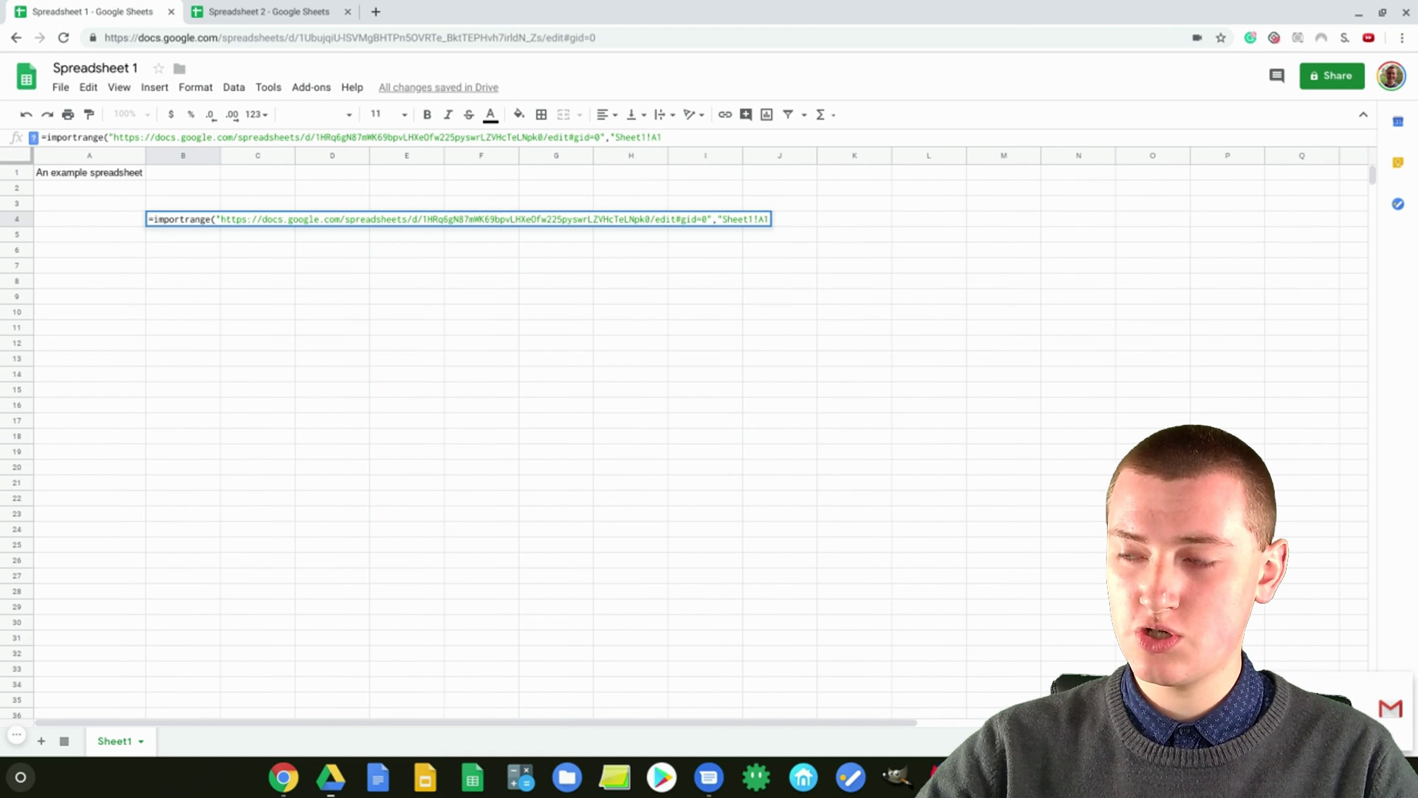
pyautogui.write(':')
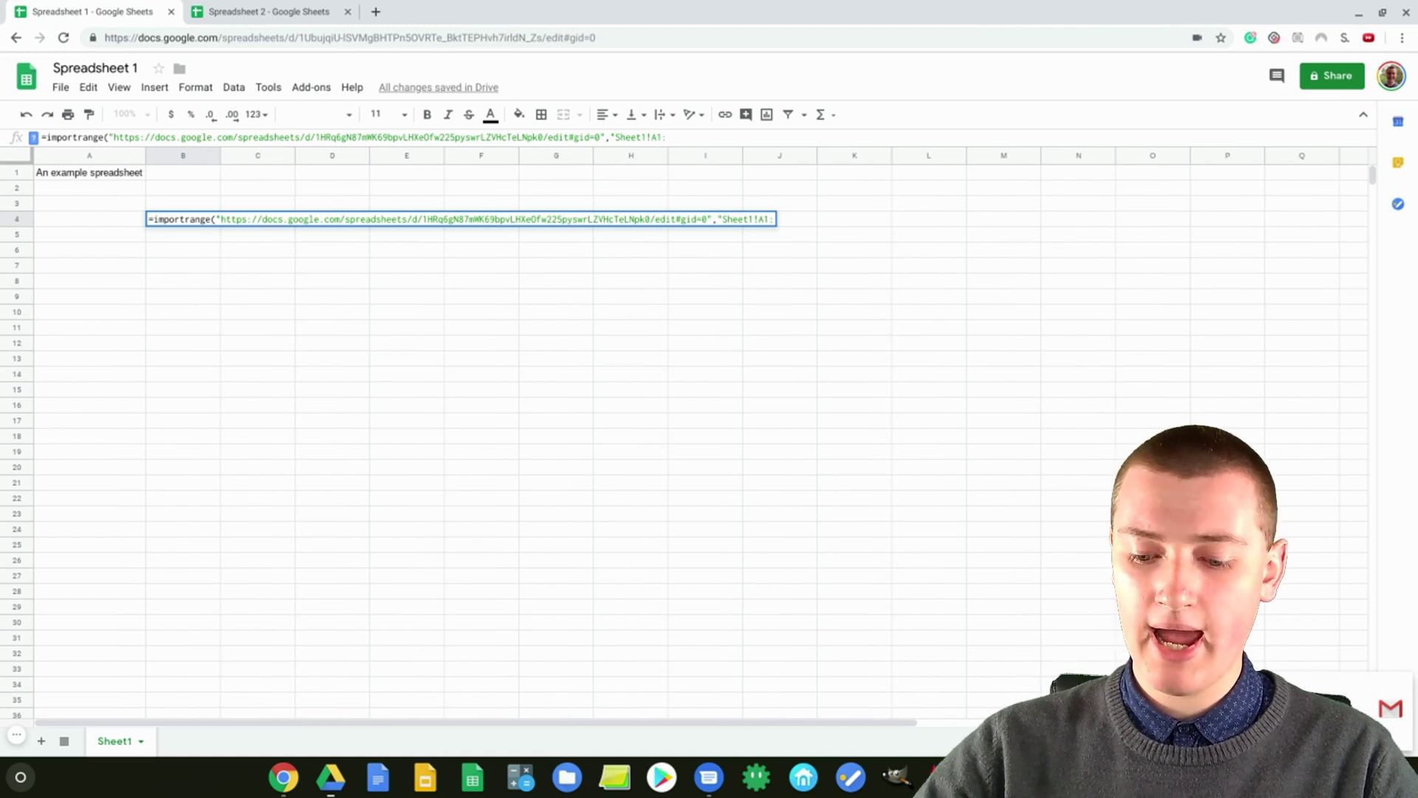
pyautogui.write('B15')
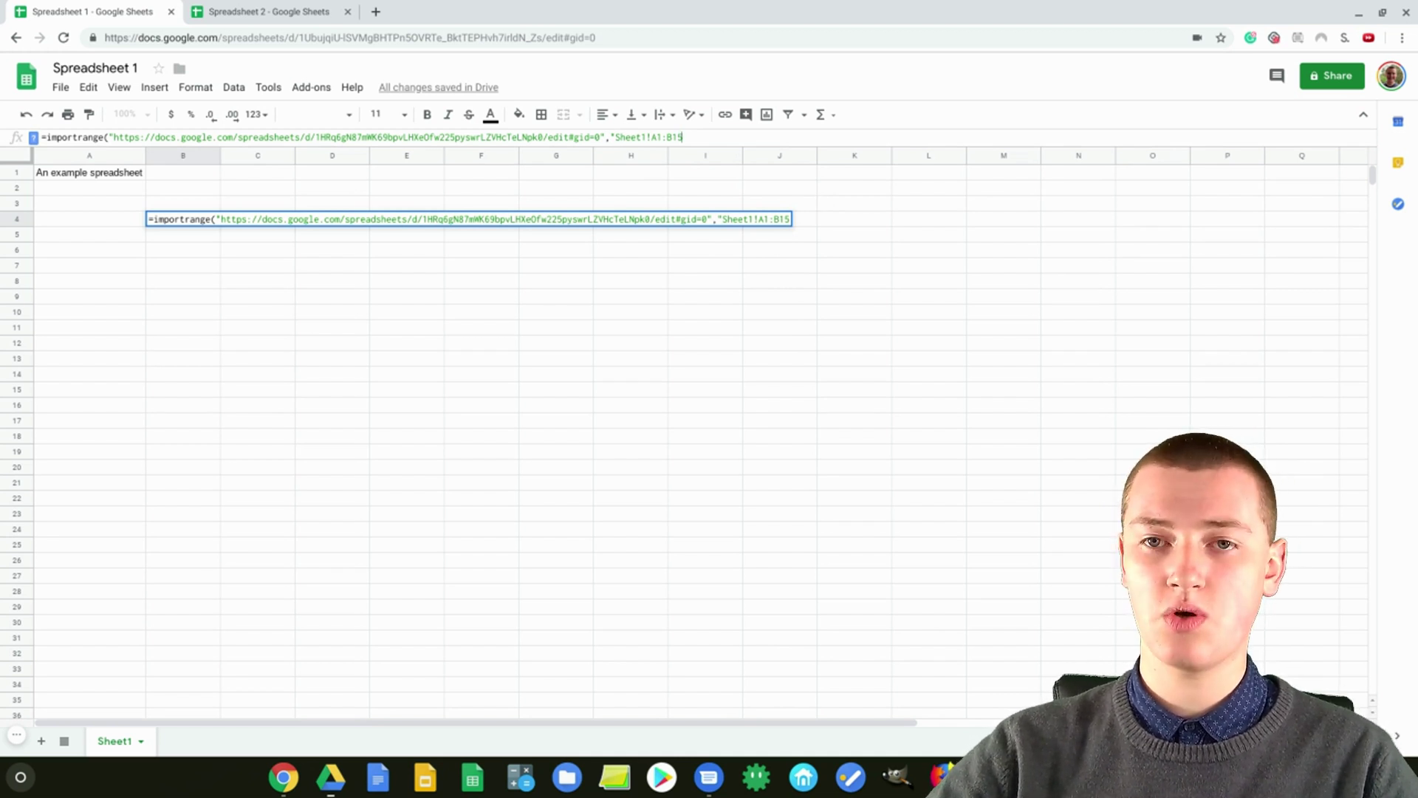
pyautogui.write('"')
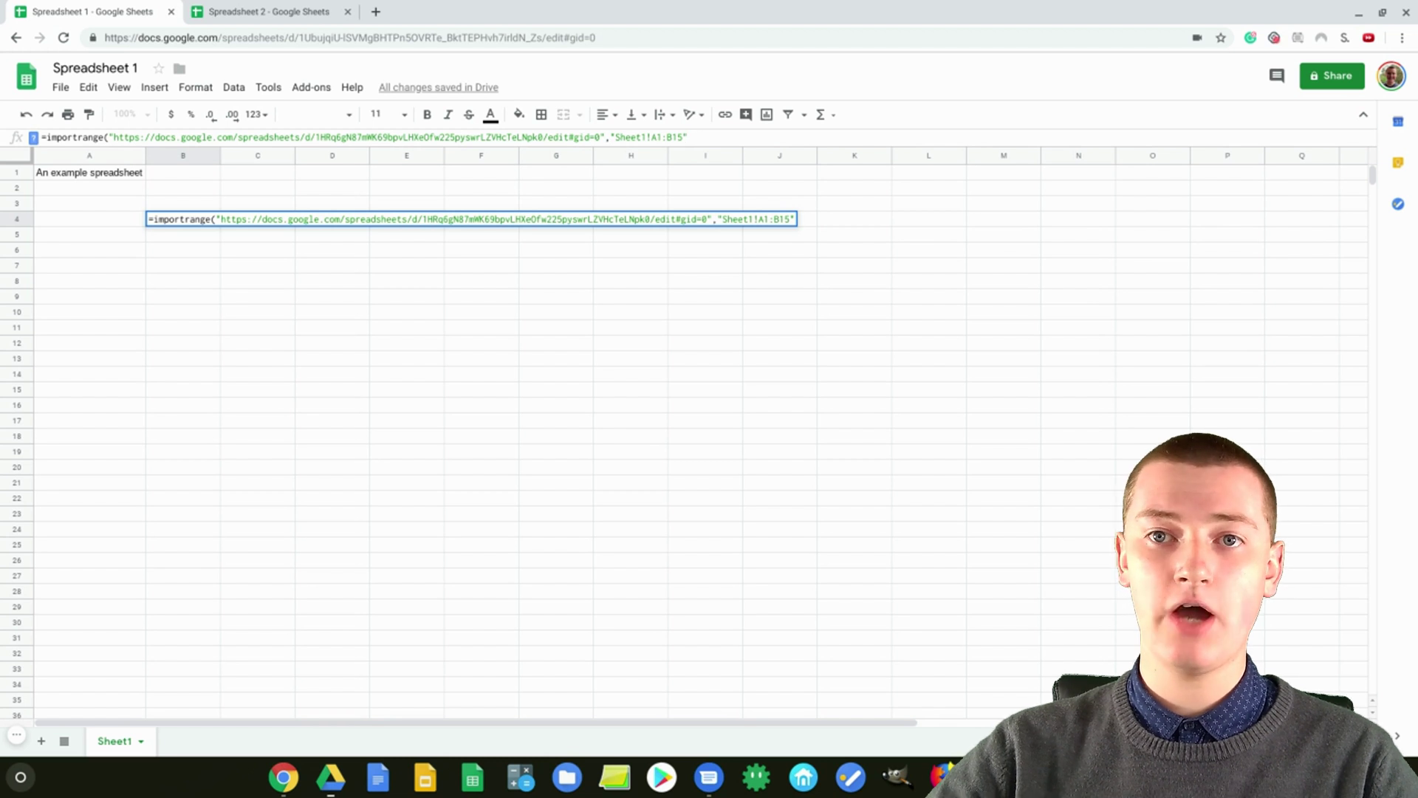
pyautogui.press('Return')
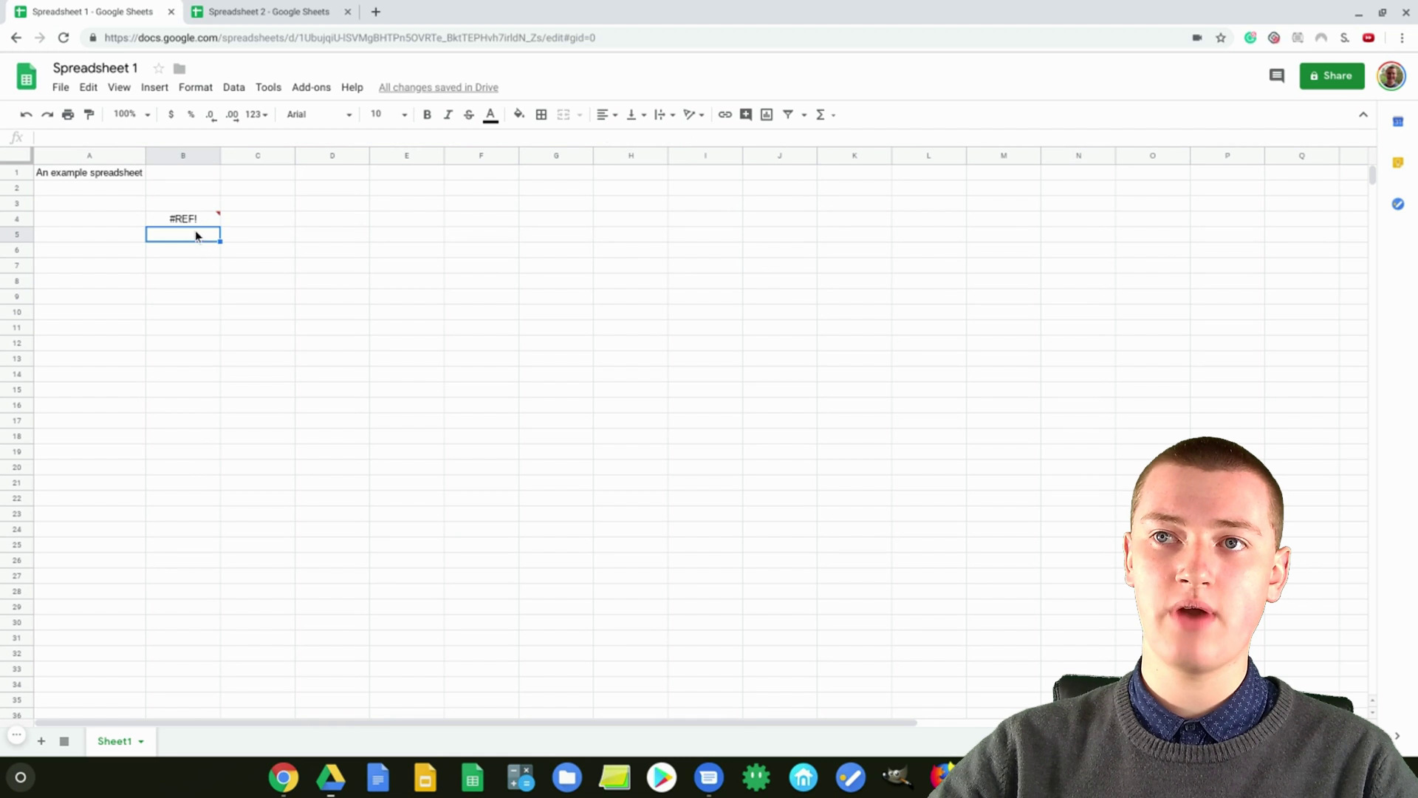
# Allow access on the #REF! cell so Random Numbers data fills B4:C18
pyautogui.moveTo(198, 219)
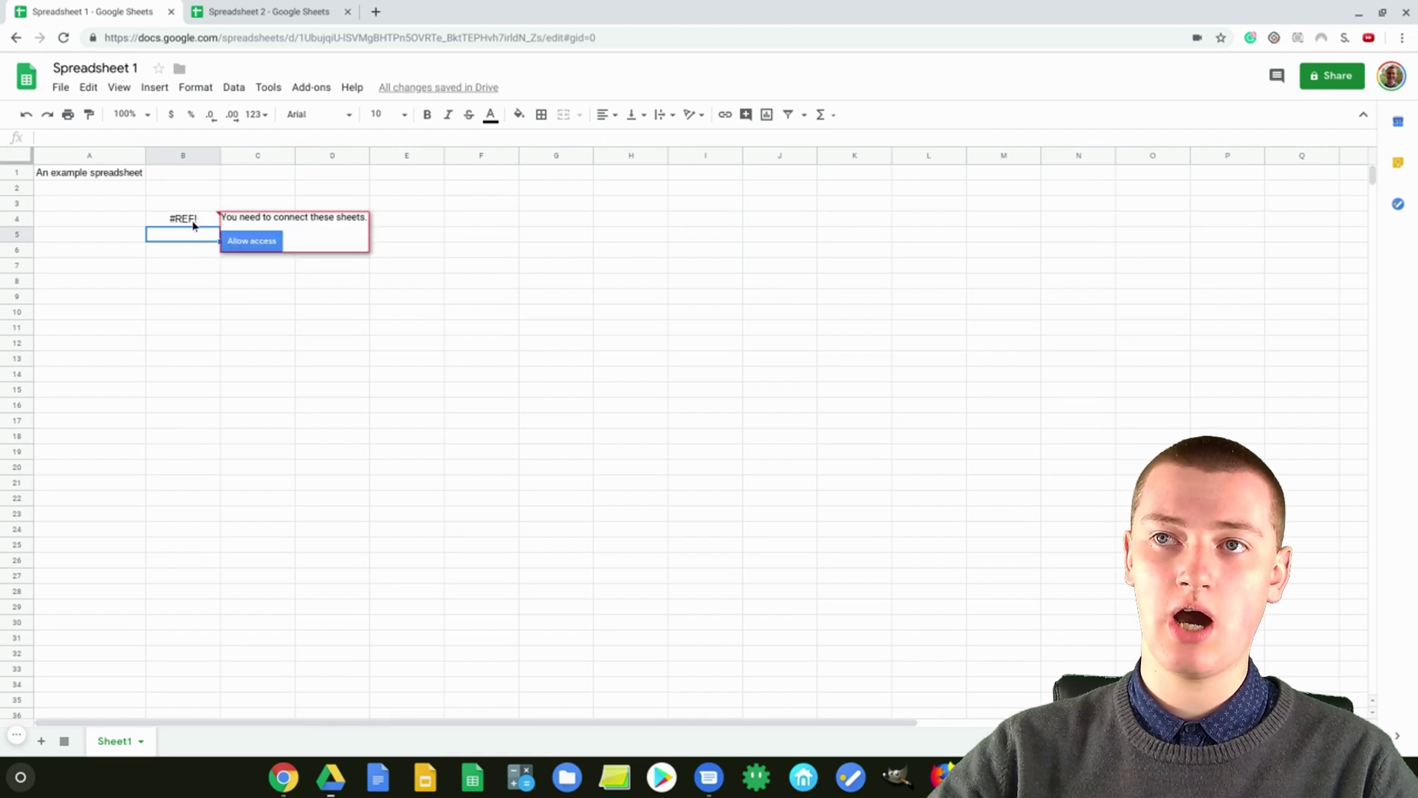
pyautogui.click(251, 244)
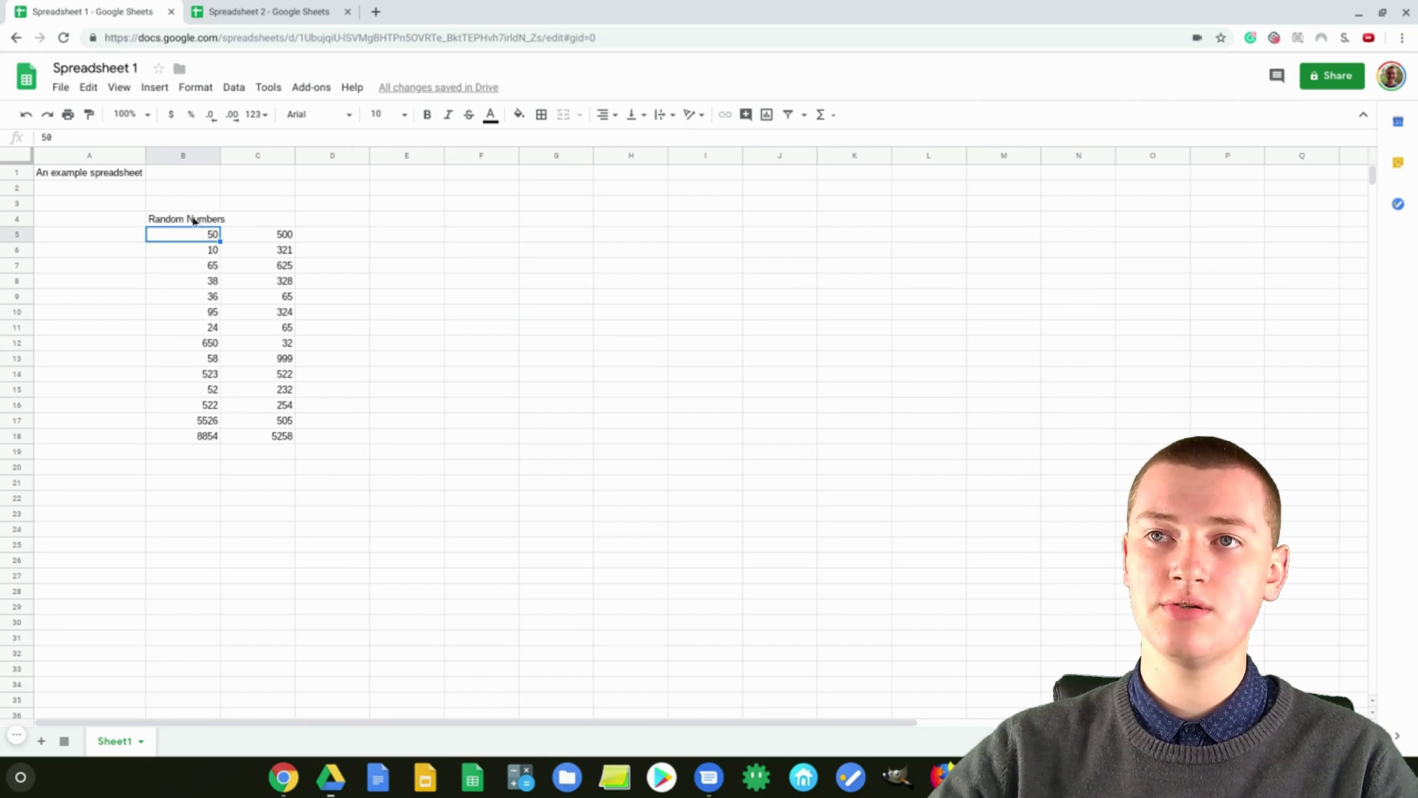
pyautogui.moveTo(194, 220); pyautogui.dragTo(269, 437)
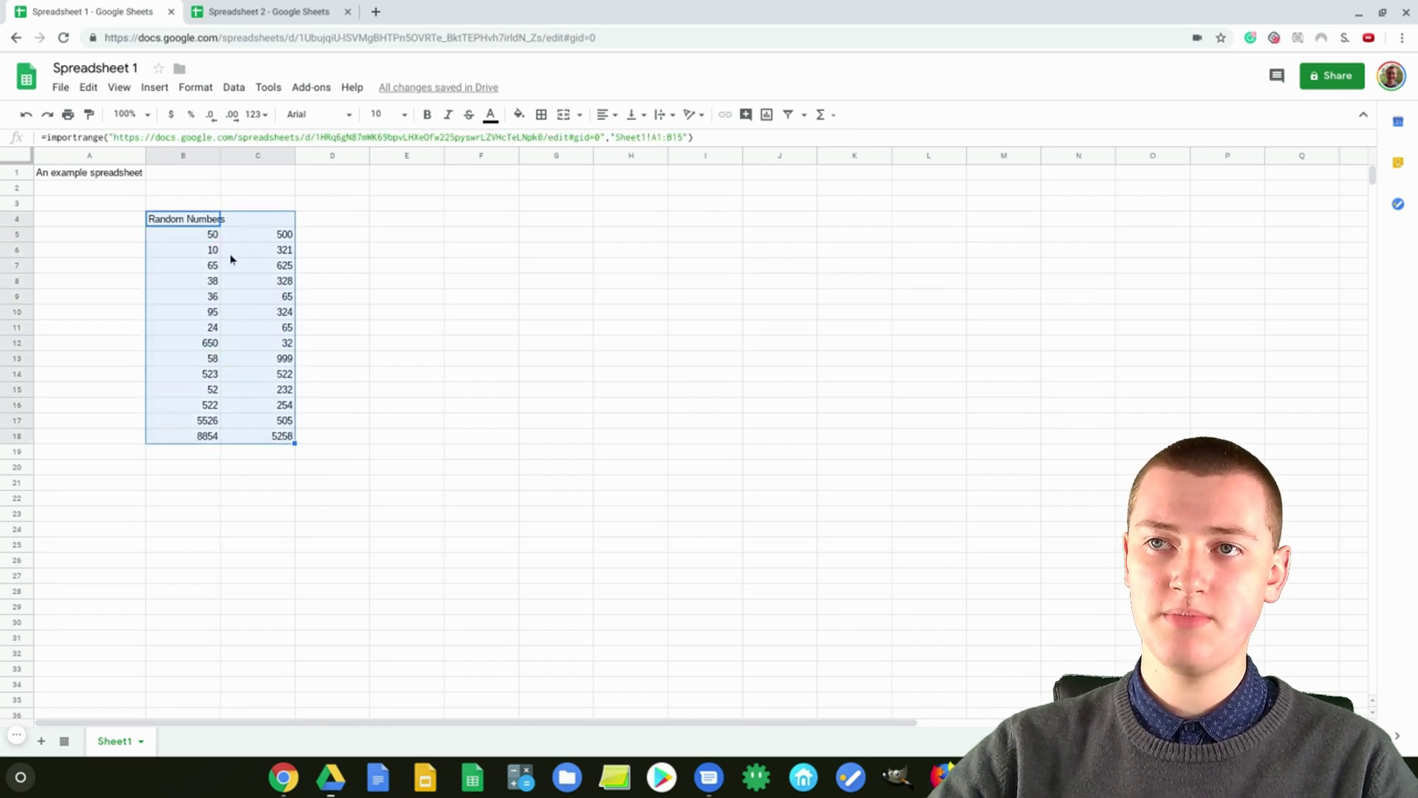
pyautogui.click(361, 268)
# Change Spreadsheet 2's B3 value from 321 to 400
pyautogui.click(209, 14)
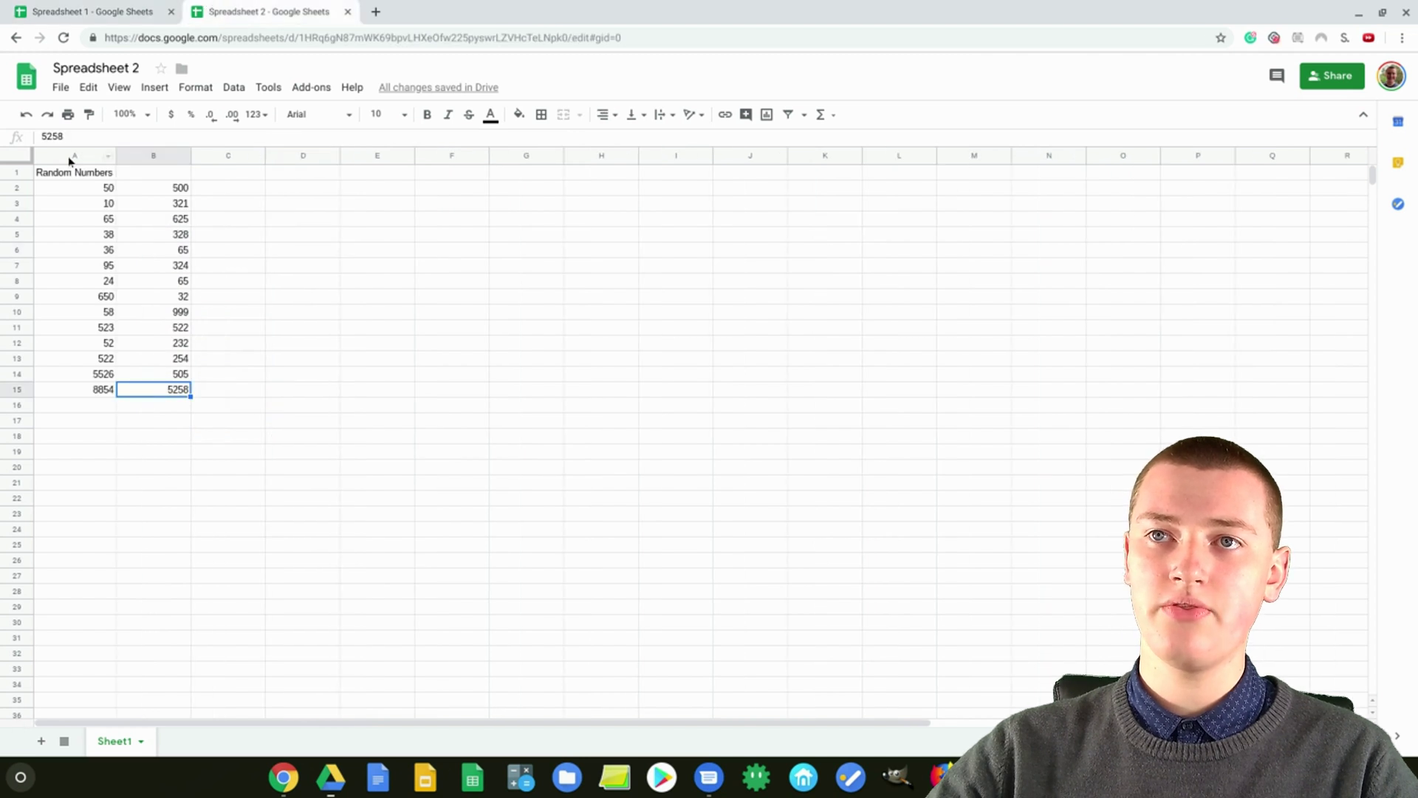
pyautogui.click(89, 12)
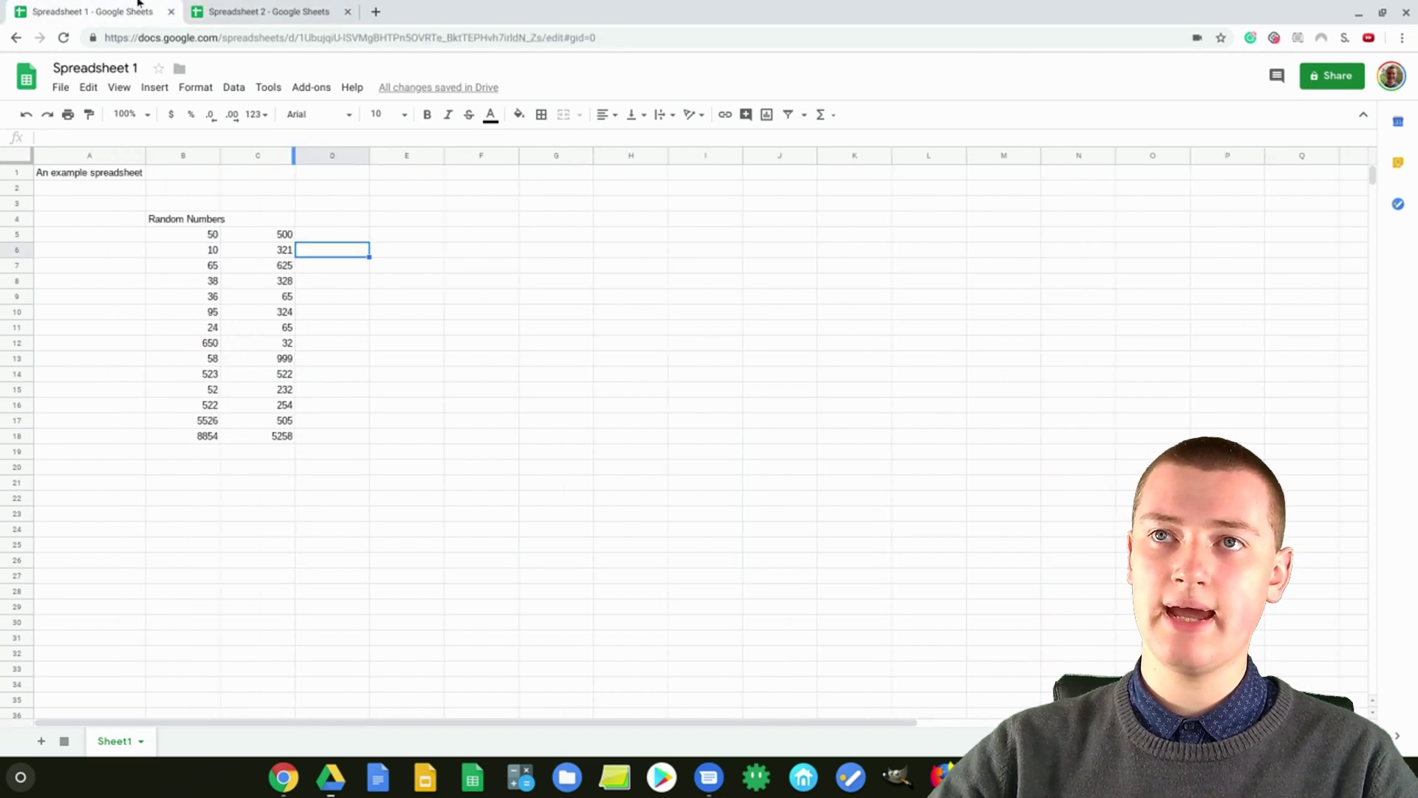
pyautogui.click(251, 12)
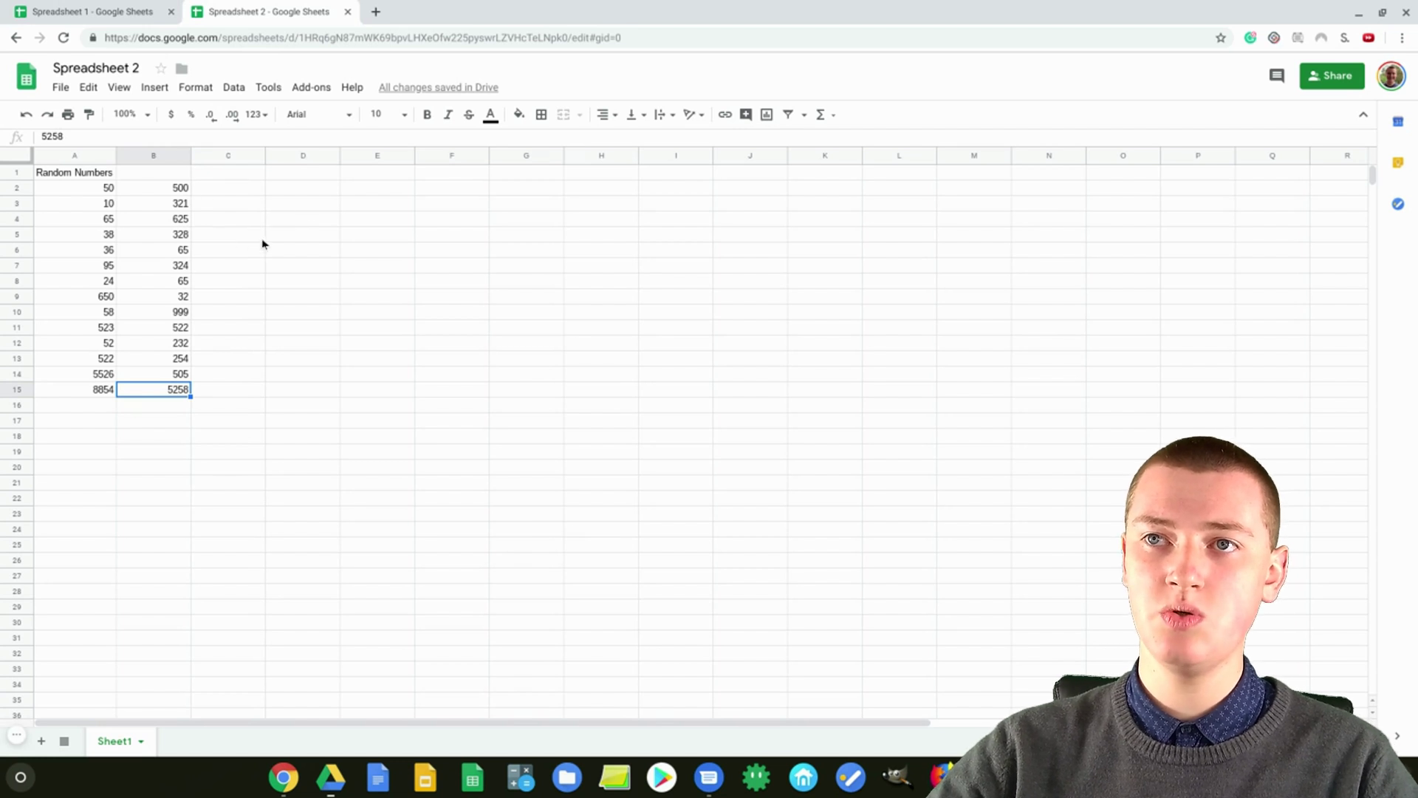
pyautogui.click(178, 210)
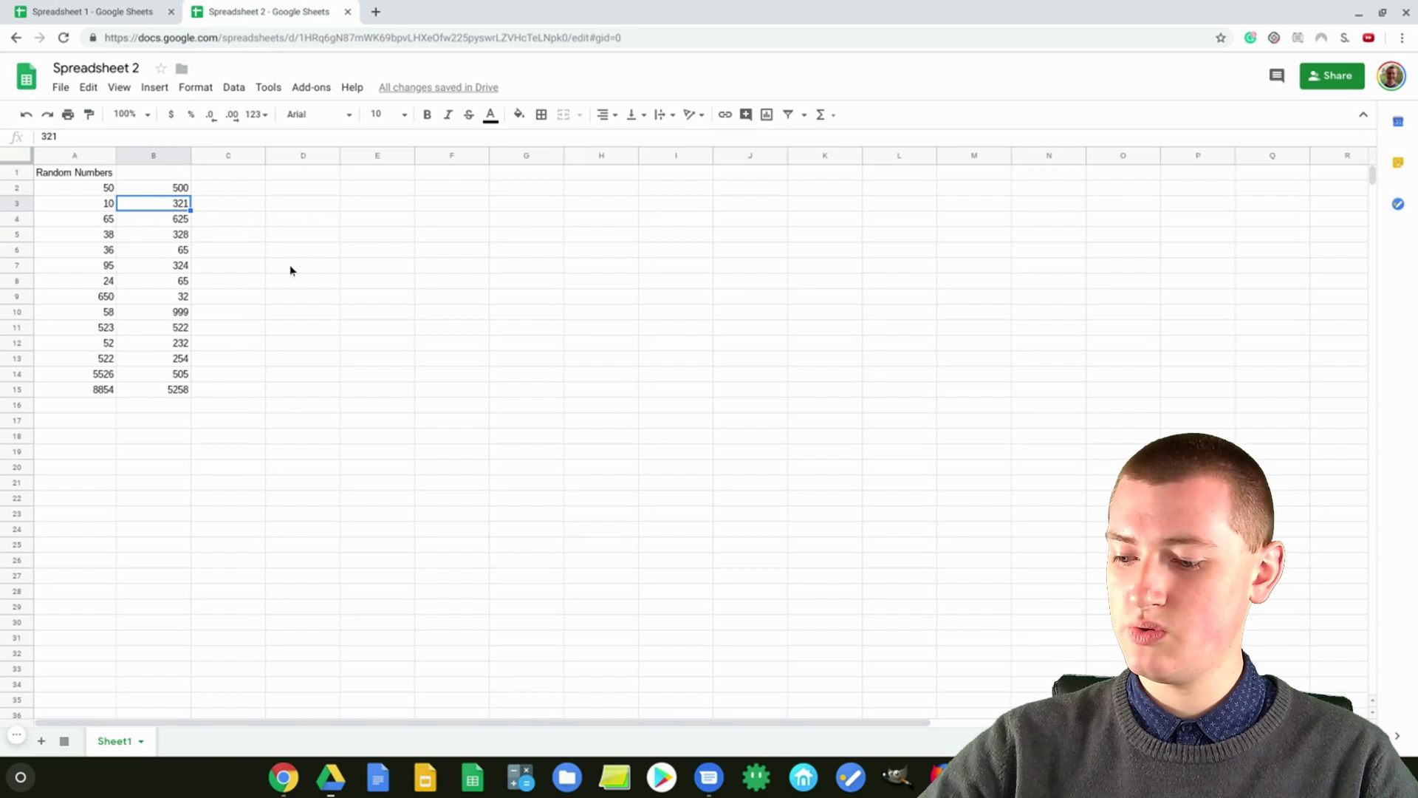
pyautogui.write('400')
pyautogui.click(248, 347)
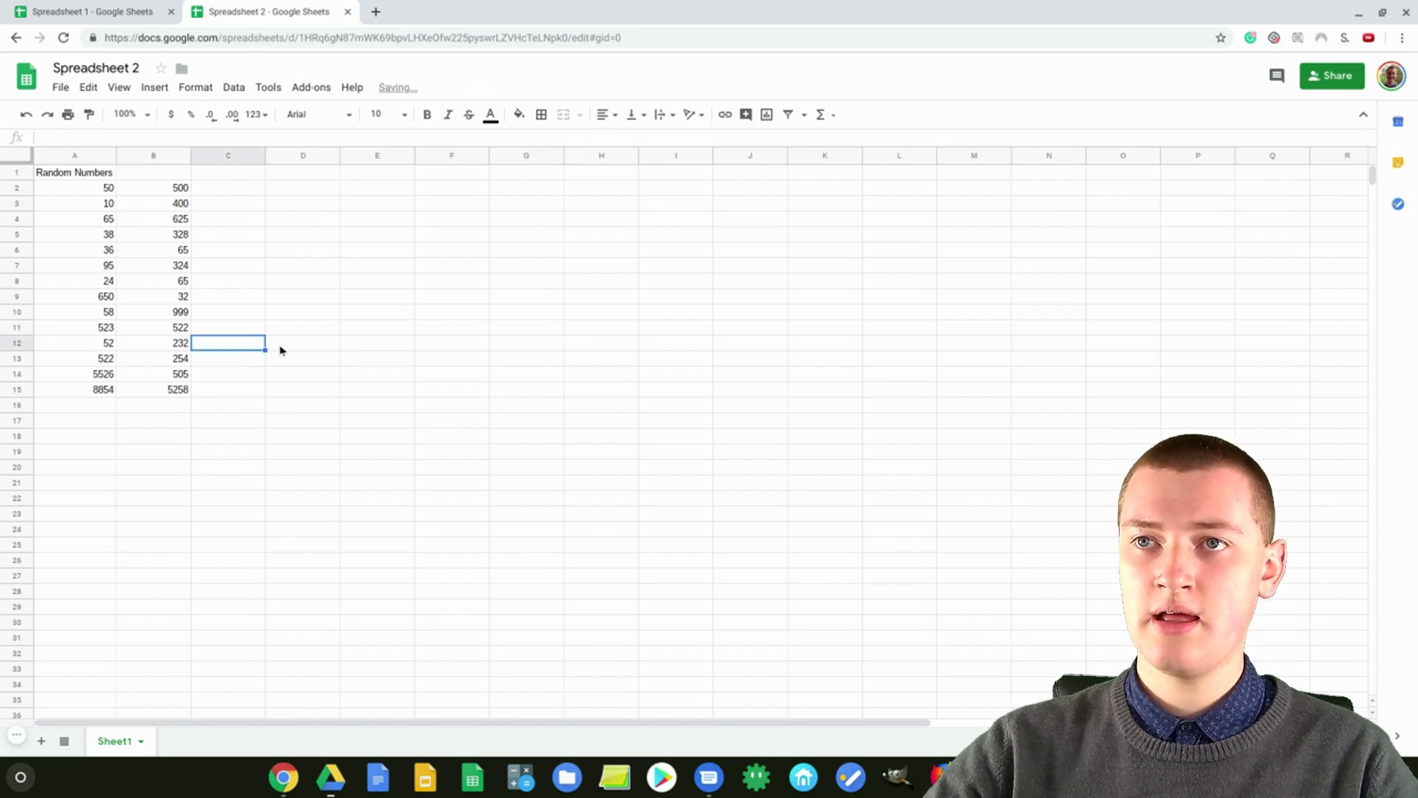
# Confirm Spreadsheet 1's imported C6 now shows 400
pyautogui.click(59, 4)
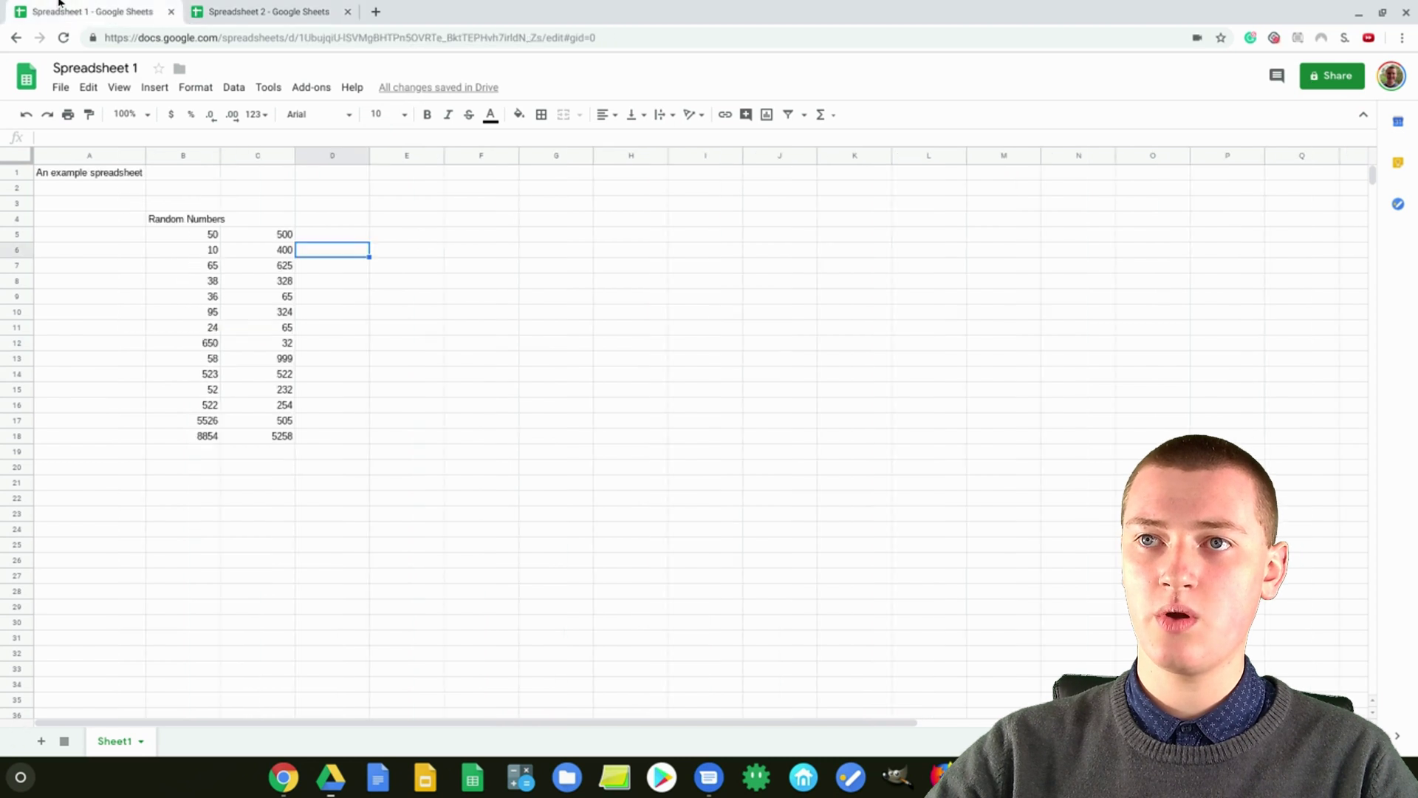
pyautogui.click(278, 252)
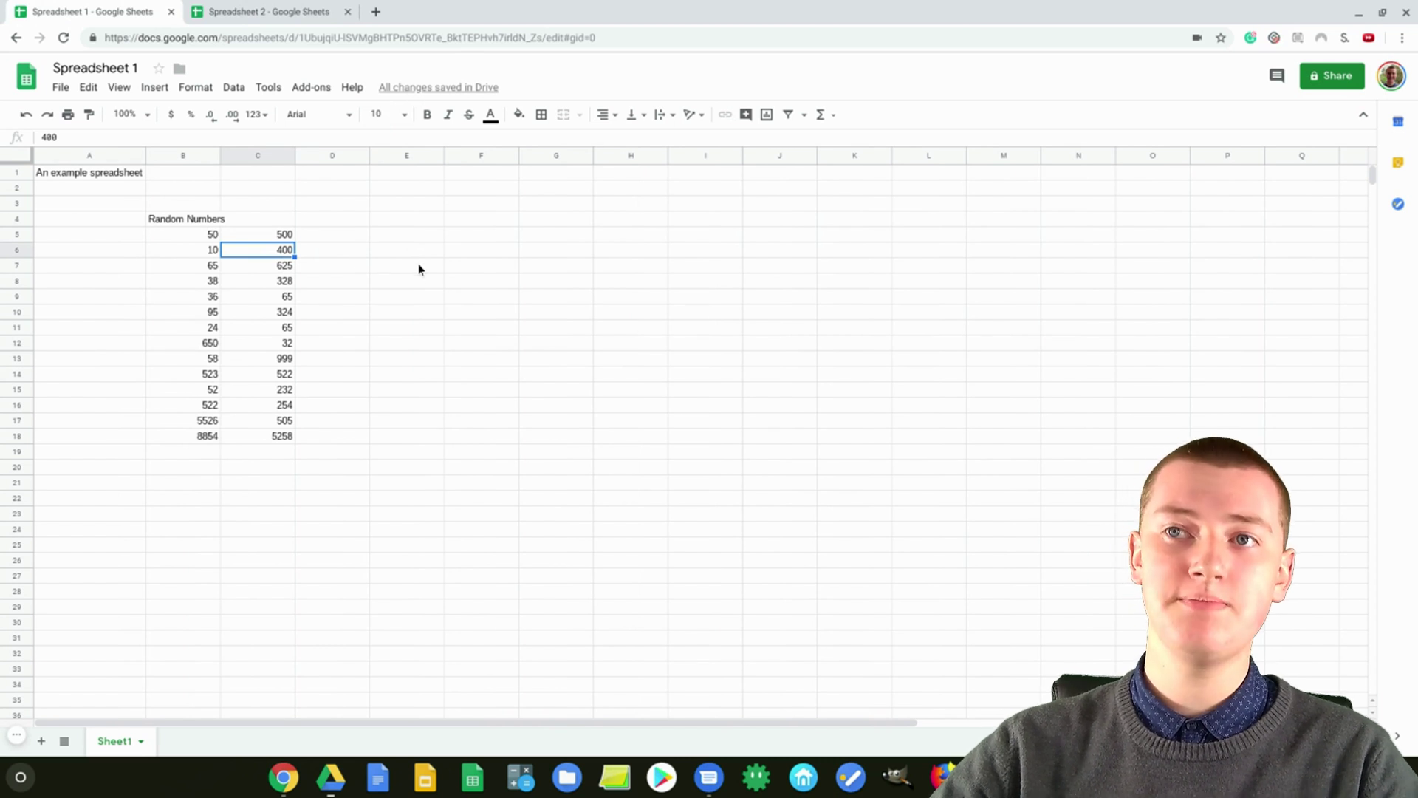
pyautogui.click(261, 9)
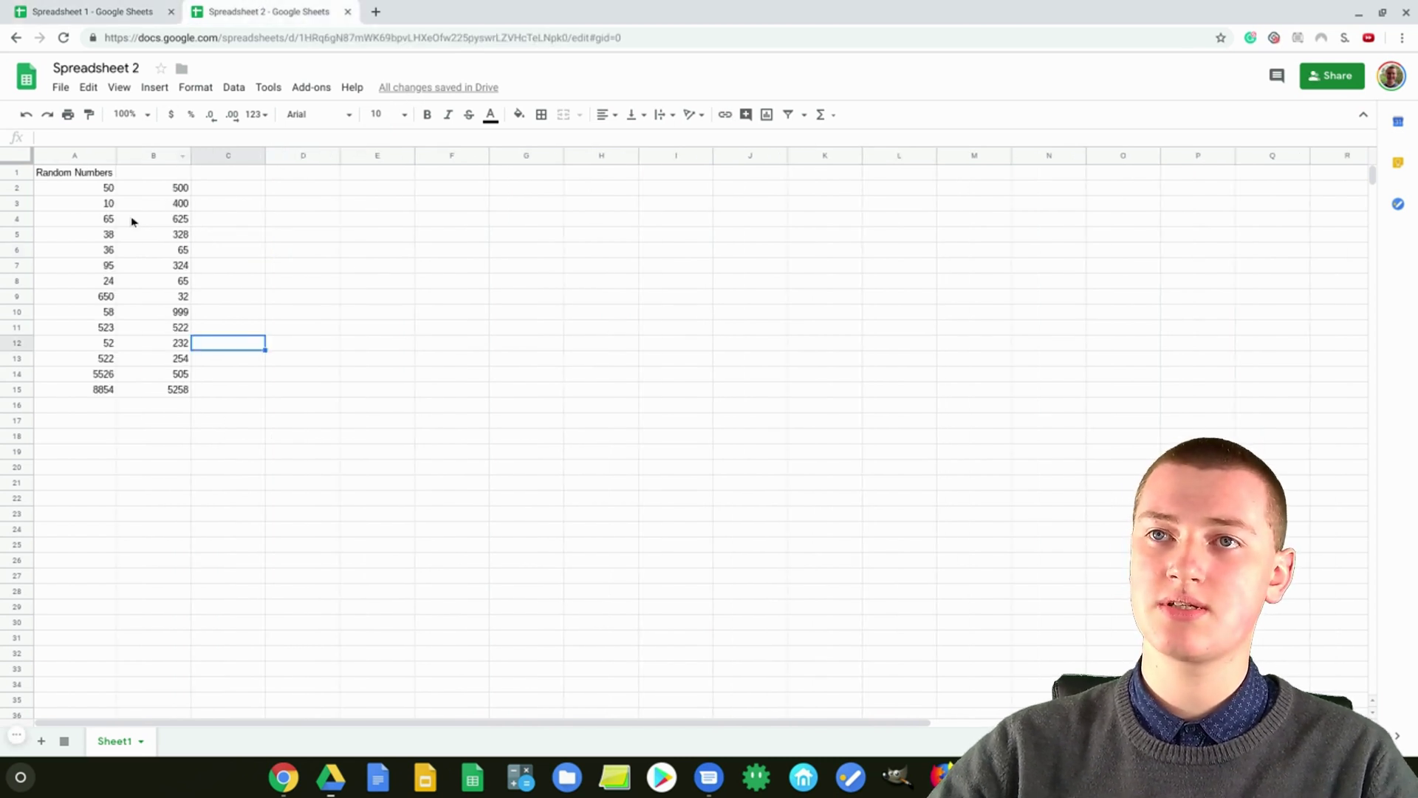
pyautogui.click(96, 12)
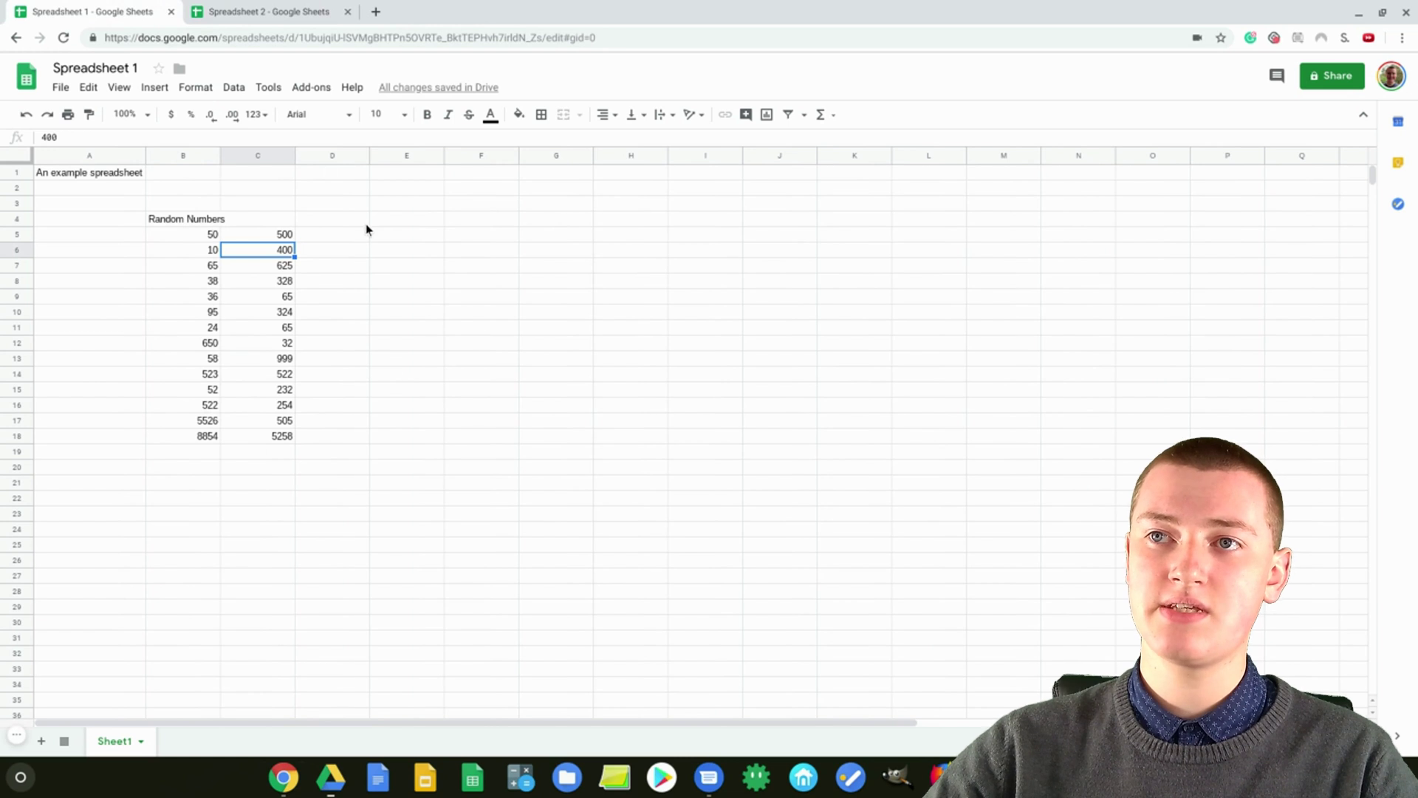